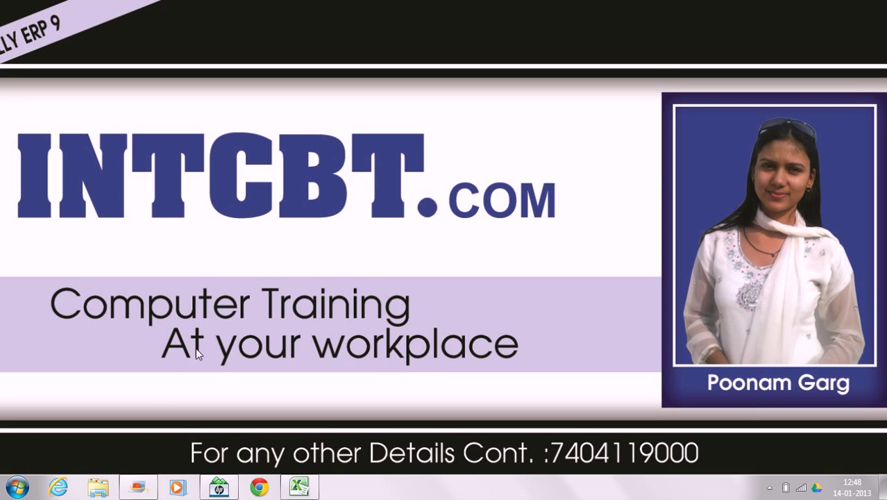
- Restore the Book1 Excel window from the taskbar so it fills the screen
left_click(313, 489)
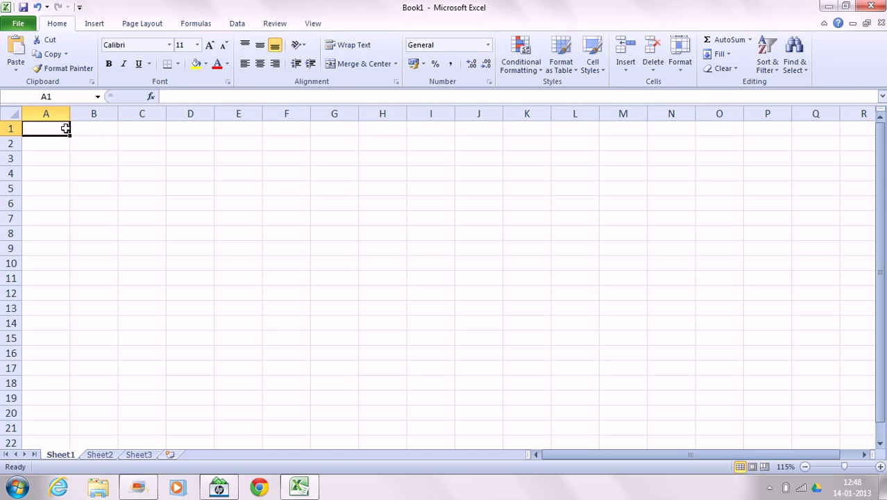
- Enter the heading 'name' in A1 and six student names in A2:A7
type("name")
key("Return")
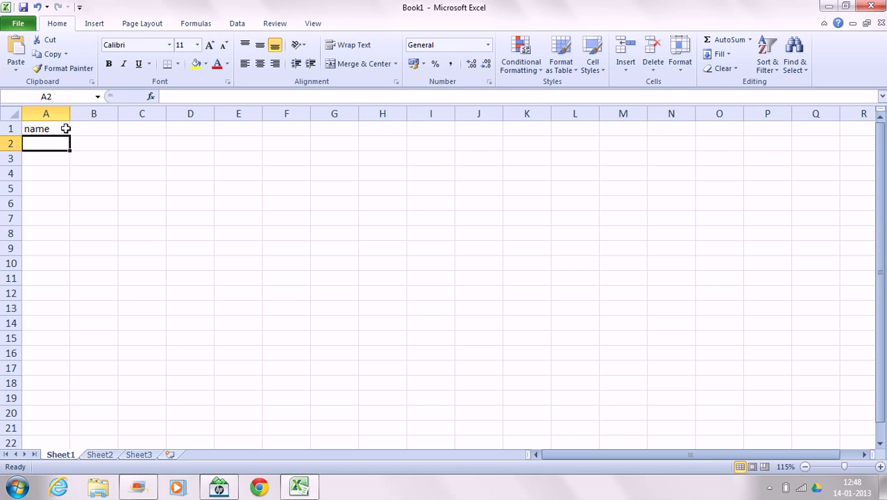
type("sahil")
key("Return")
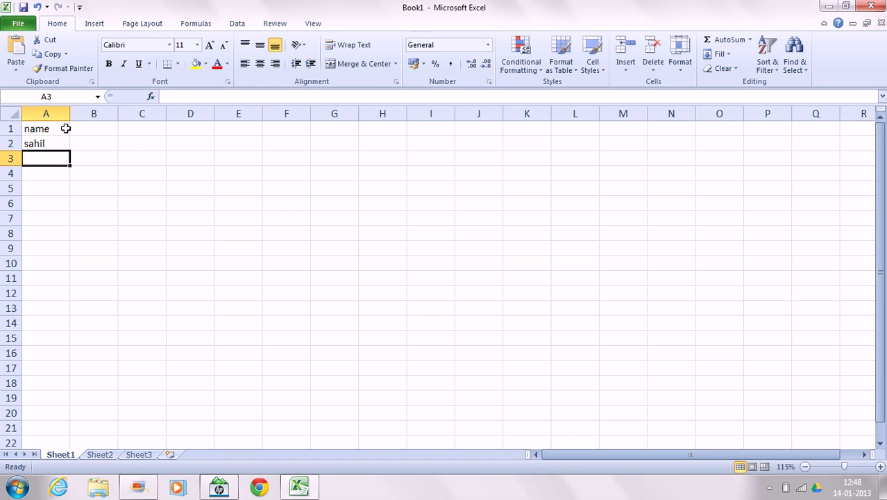
type("pardeep")
key("Return")
type("ajay")
key("Return")
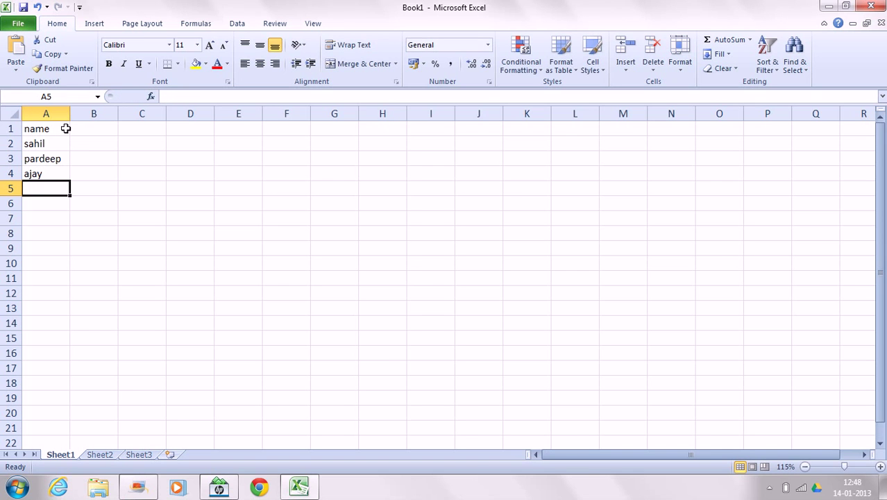
type("rohan")
key("Return")
type("deepak")
key("Return")
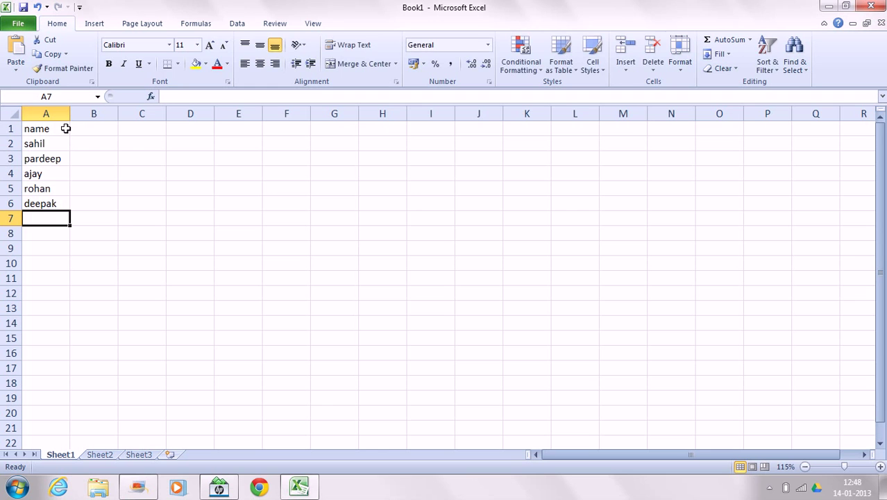
type("sohan")
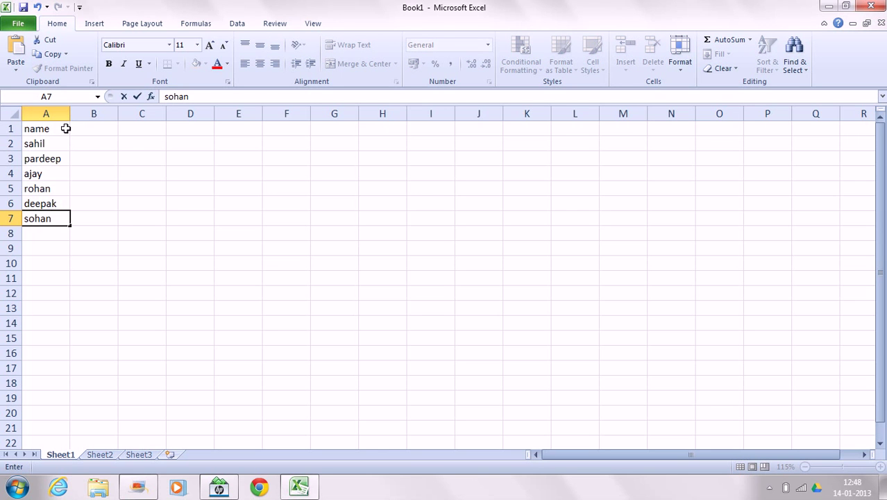
key("Tab")
- Enter the heading 'marks' in B1 and marks 67, 89, 78, 56, 90, 56 below it
key("Up")
key("Up")
key("Up")
key("Up")
key("Up")
key("Up")
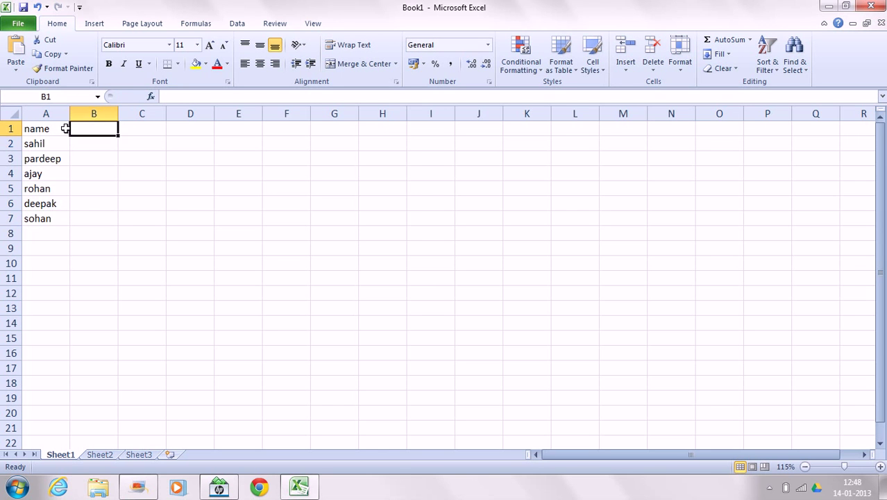
type("marks")
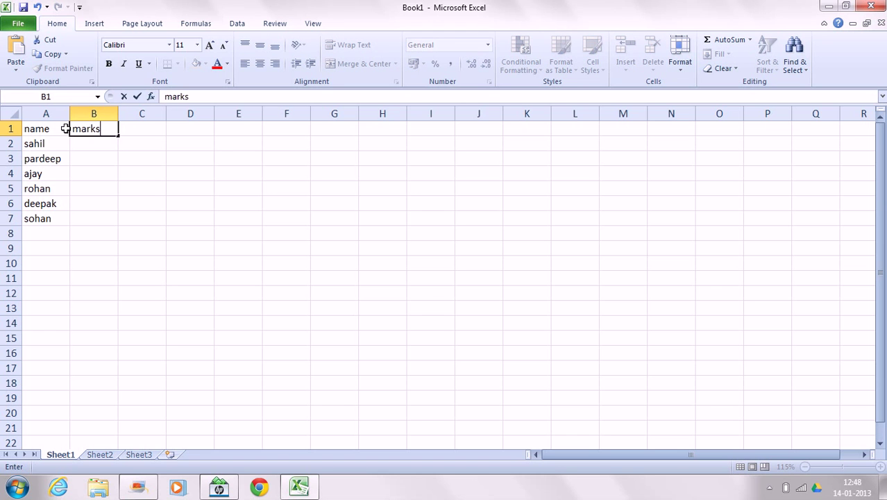
key("Return")
type("67")
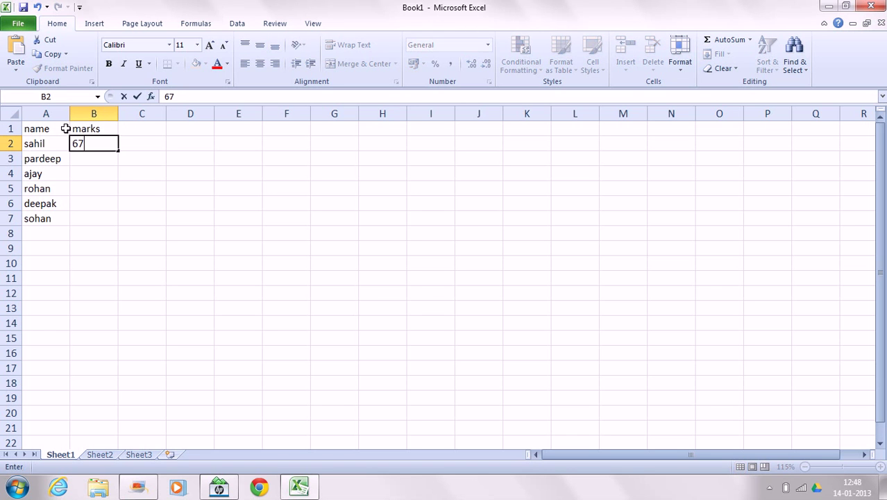
key("Return")
type("89")
key("Return")
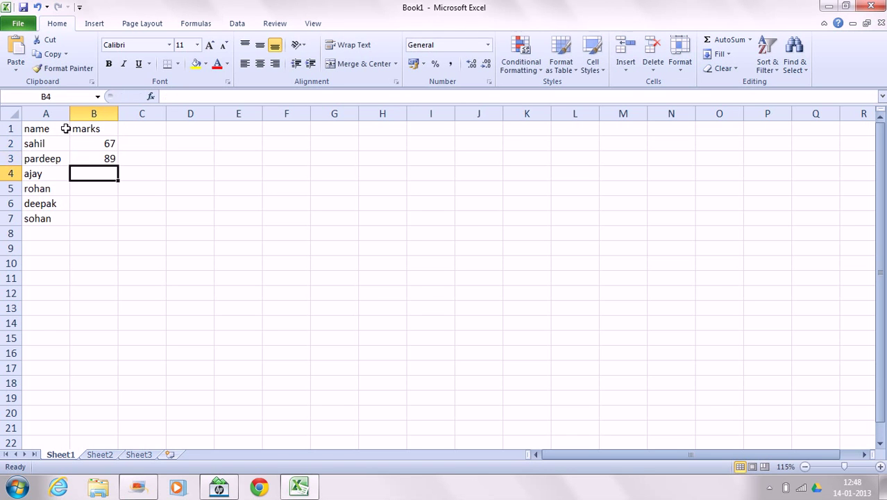
type("78")
key("Return")
type("5")
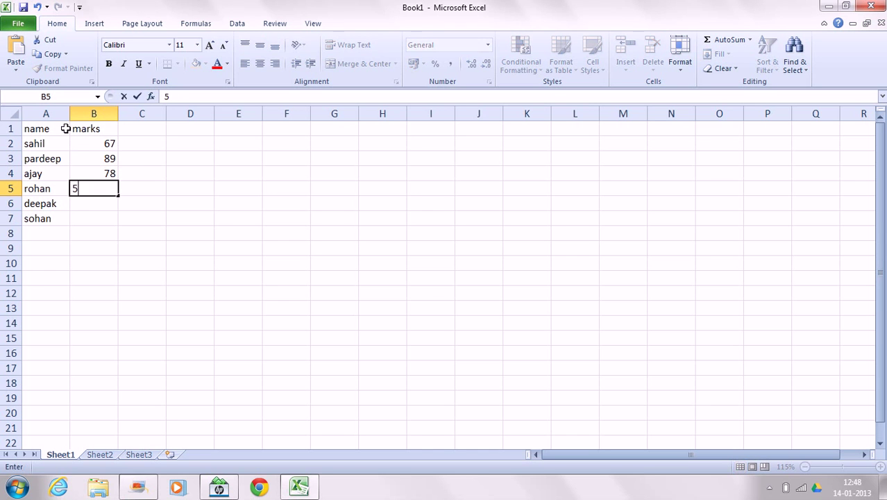
type("6")
key("Return")
type("90")
key("Return")
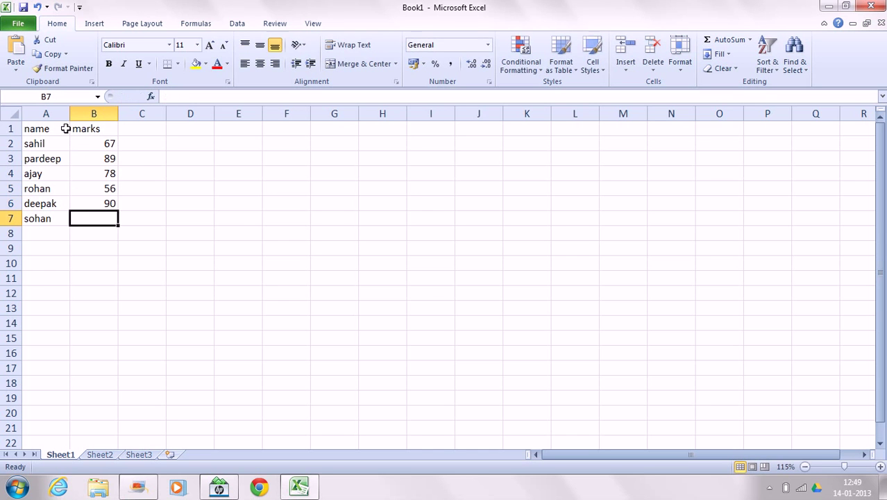
type("56")
key("Return")
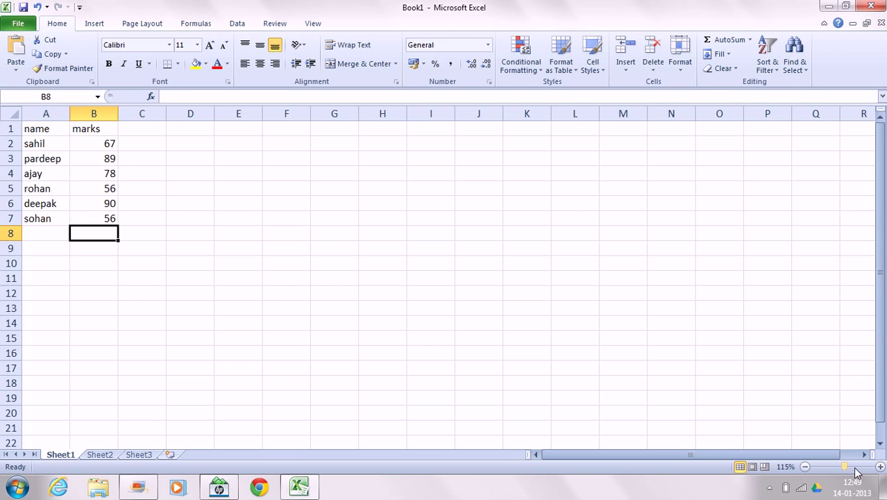
- Zoom the sheet to about 208% and select a few empty cells beside the table
left_click_drag(844, 466, 855, 468)
left_click(509, 308)
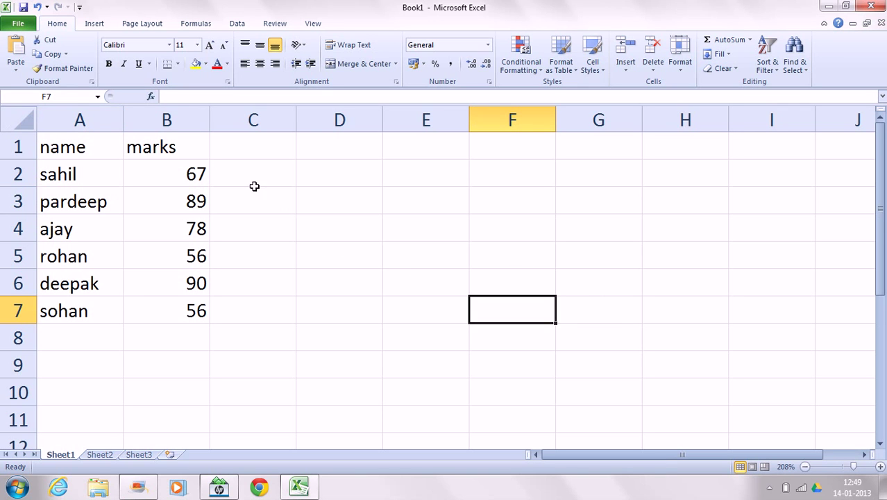
left_click(415, 231)
left_click(292, 183)
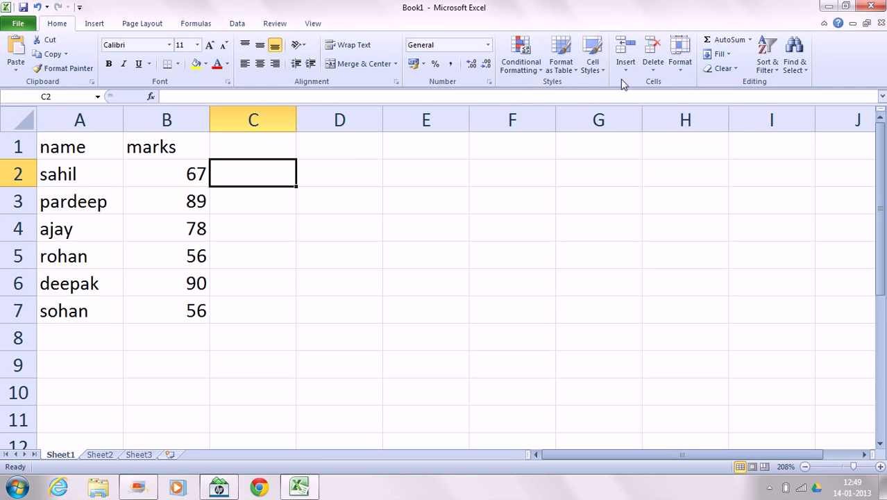
- Protect Sheet1 with a password, confirm it, then try editing cell E3
left_click(682, 75)
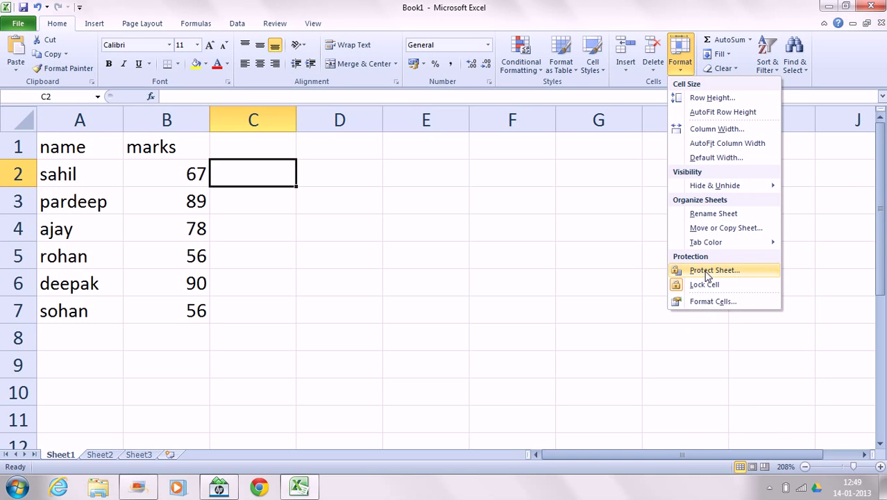
left_click(708, 273)
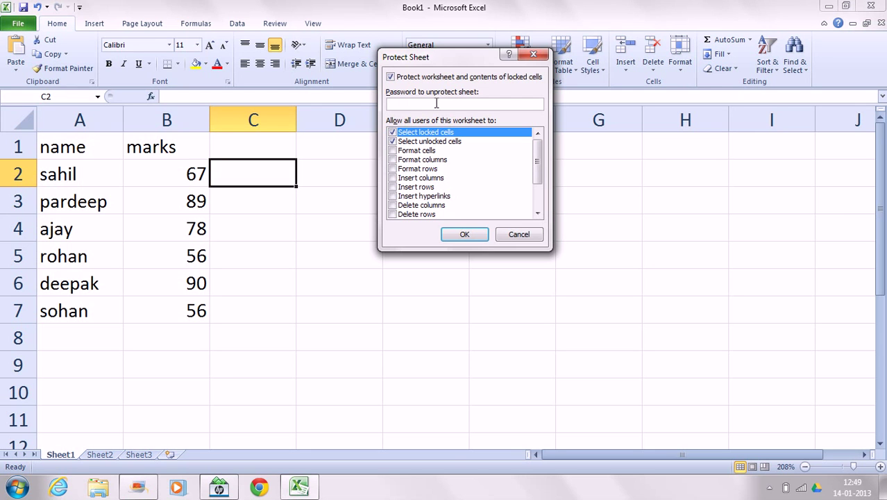
left_click(464, 236)
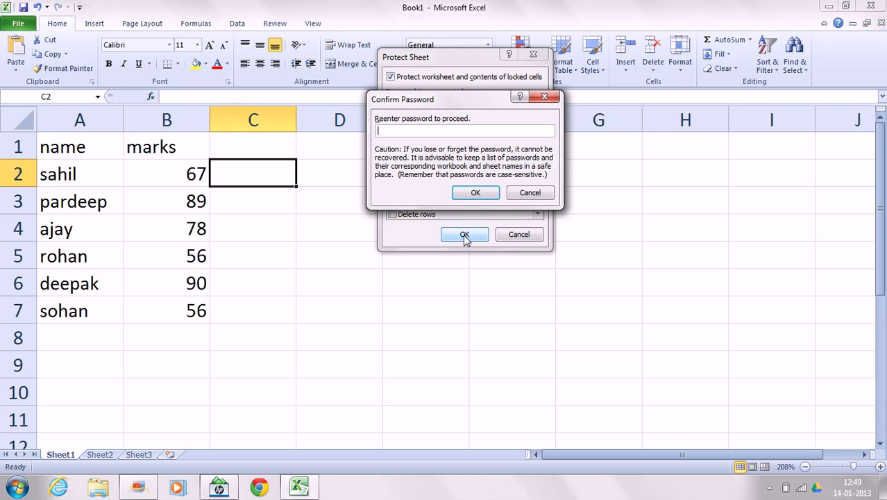
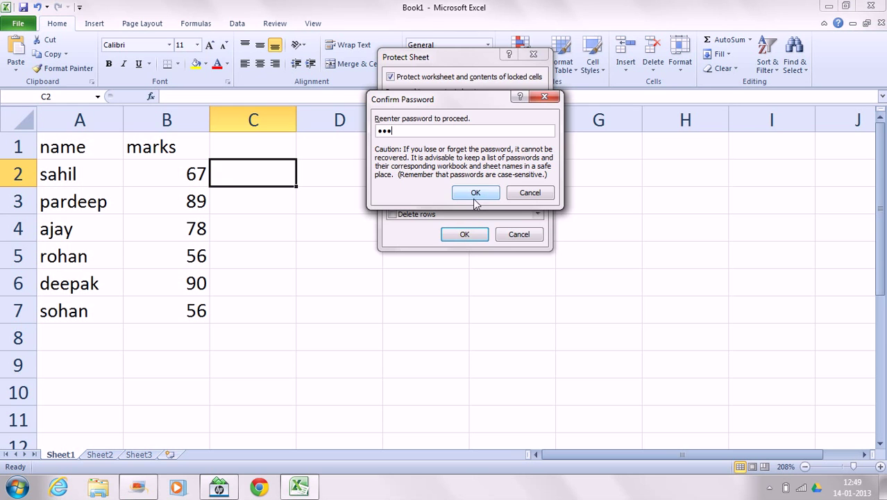
left_click(476, 193)
left_click(443, 201)
double_click(444, 204)
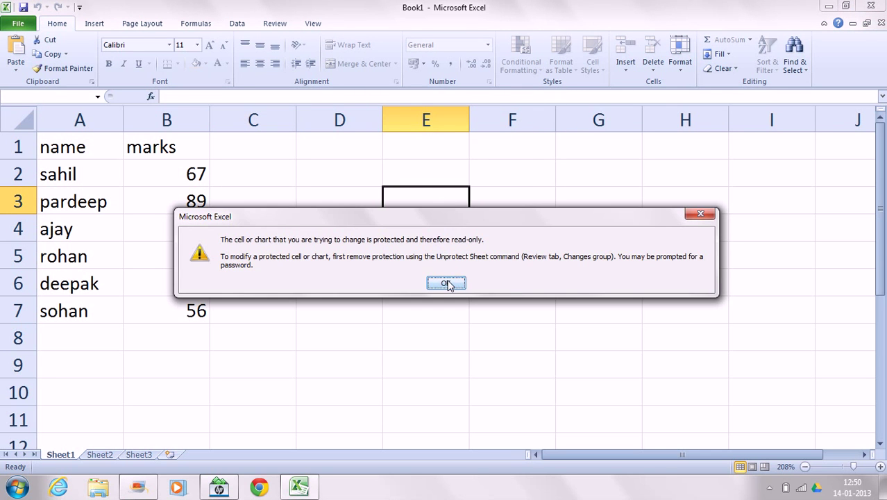
- Dismiss the read-only warnings for E3 and B3, then select empty cell D1
left_click(447, 282)
left_click(179, 205)
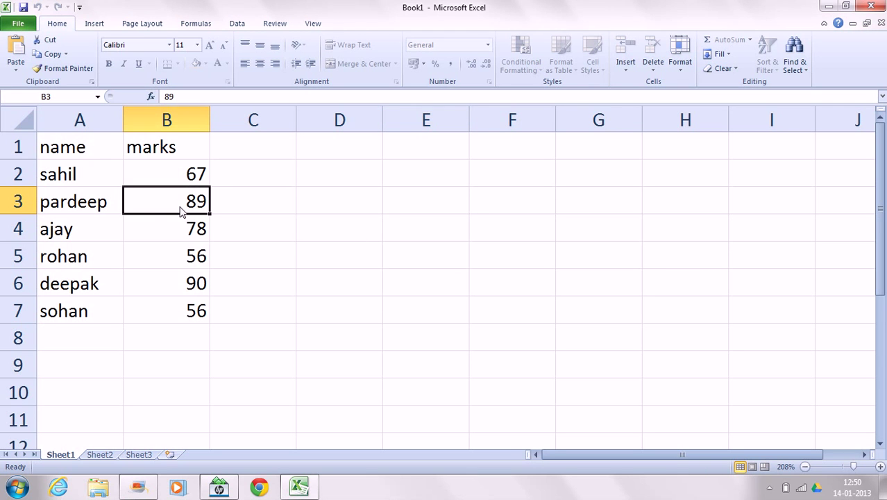
double_click(178, 206)
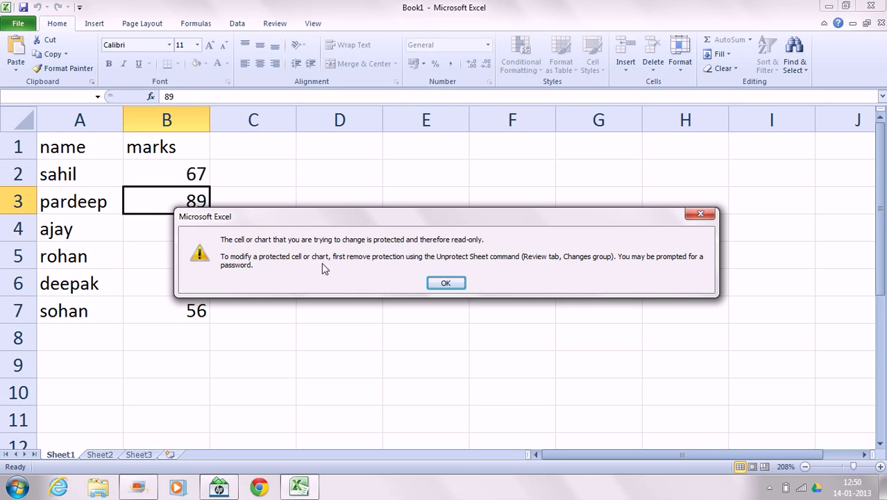
left_click(444, 285)
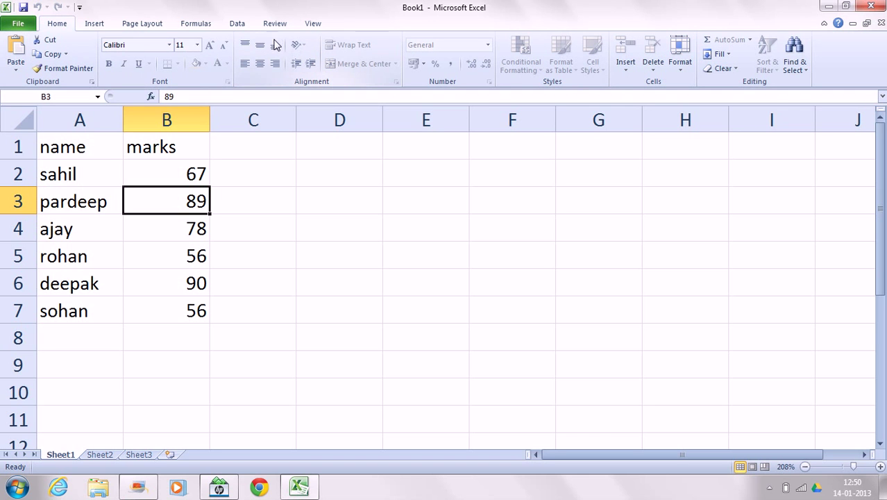
left_click(326, 142)
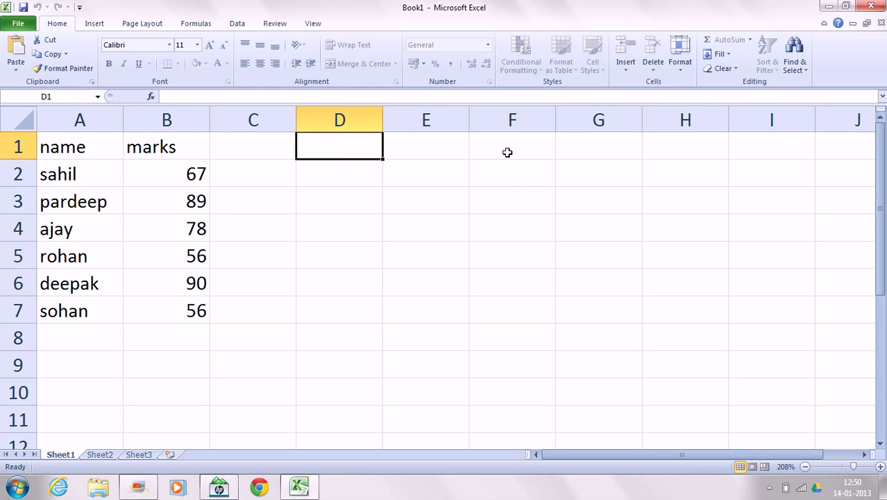
- Unprotect Sheet1 by entering its password, then select cell E2
left_click(681, 65)
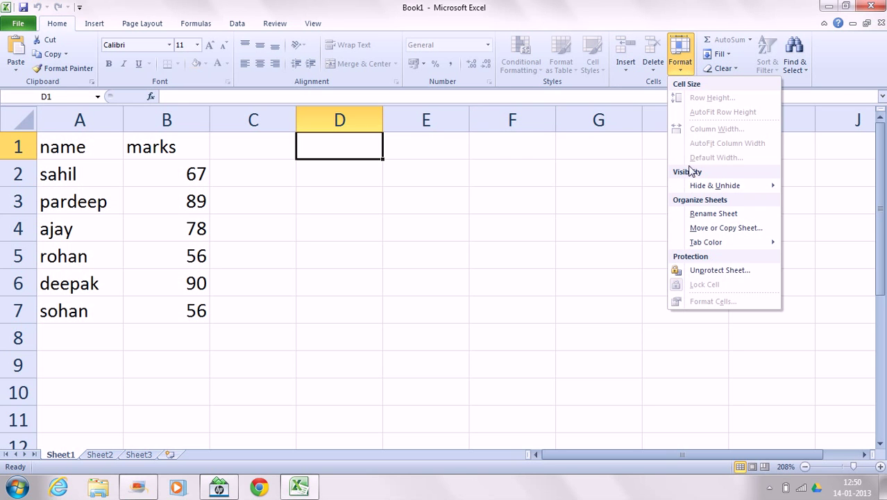
left_click(708, 275)
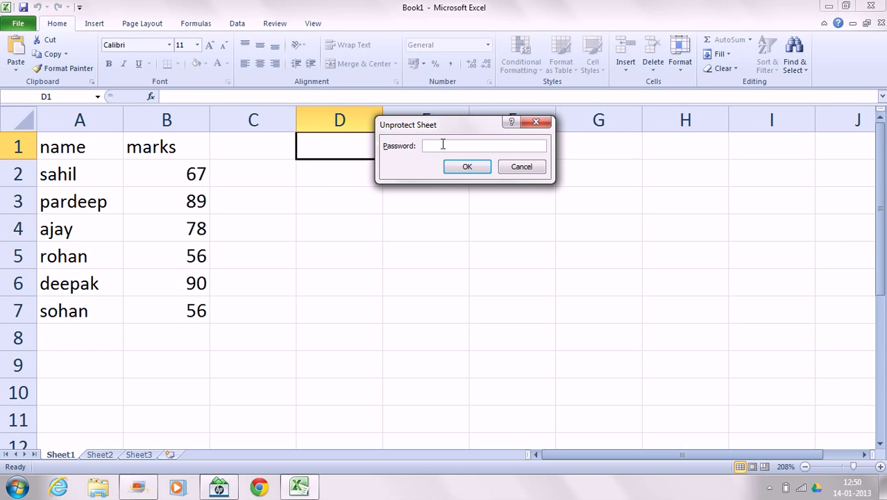
left_click(463, 169)
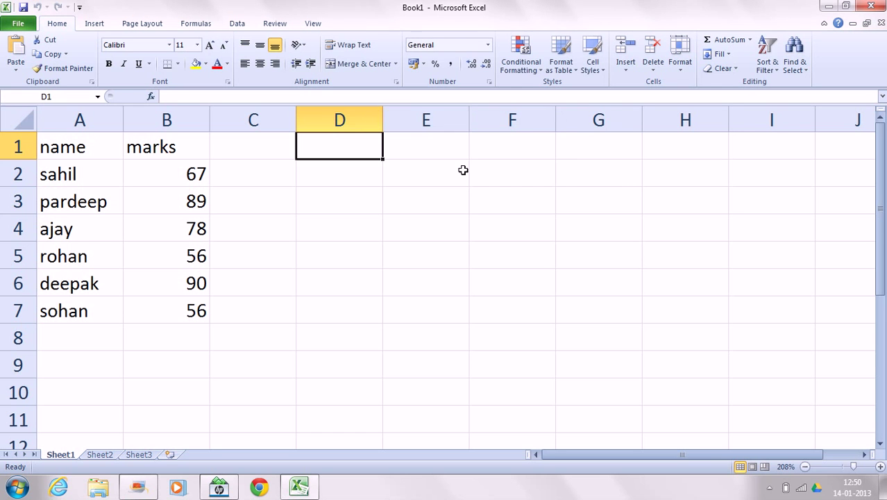
left_click(463, 170)
- Enter fghf in E2 and 6757 in G3
type("fghf")
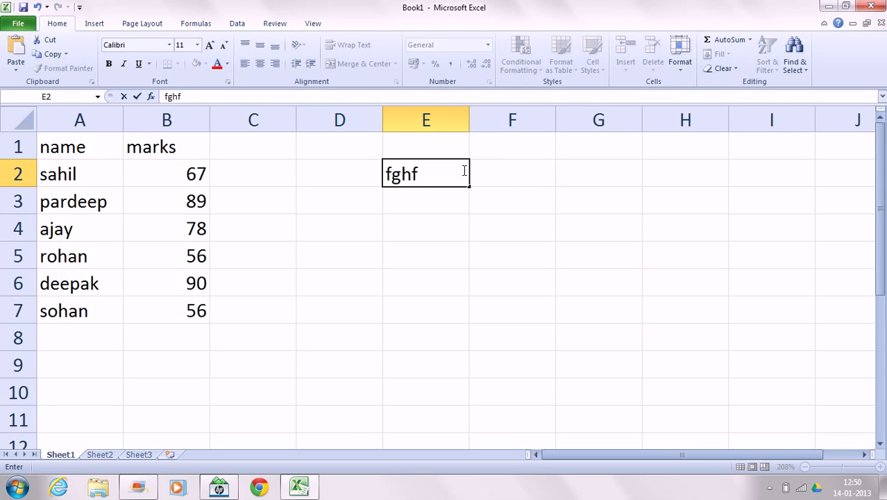
key("Return")
left_click(572, 194)
type("6757h")
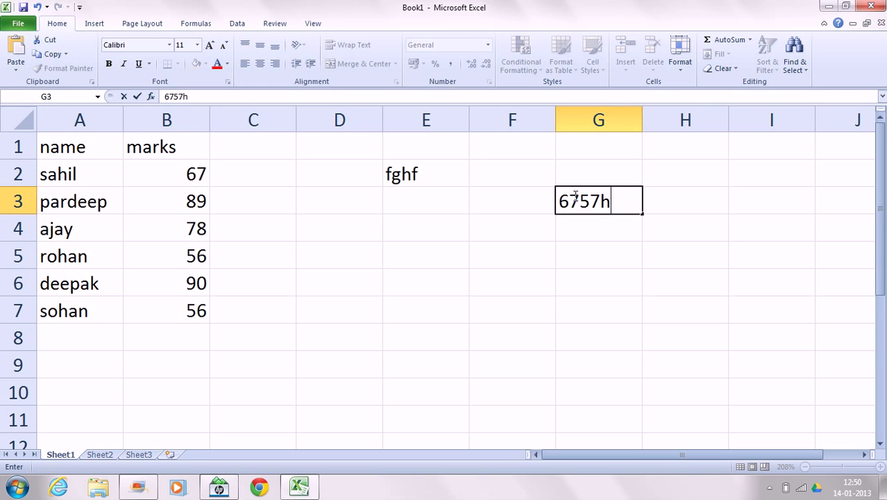
key("BackSpace")
key("Return")
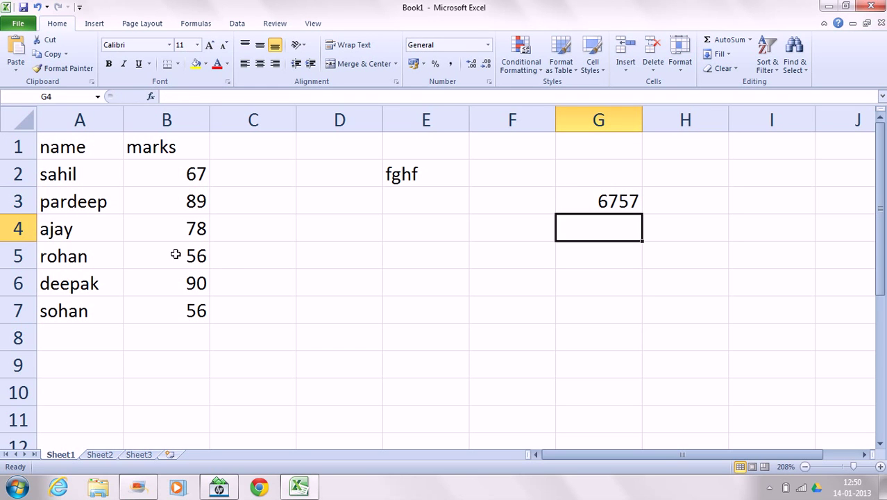
- Change the mark in B5 from 56 to 86 and set the zoom to 166%
left_click(195, 259)
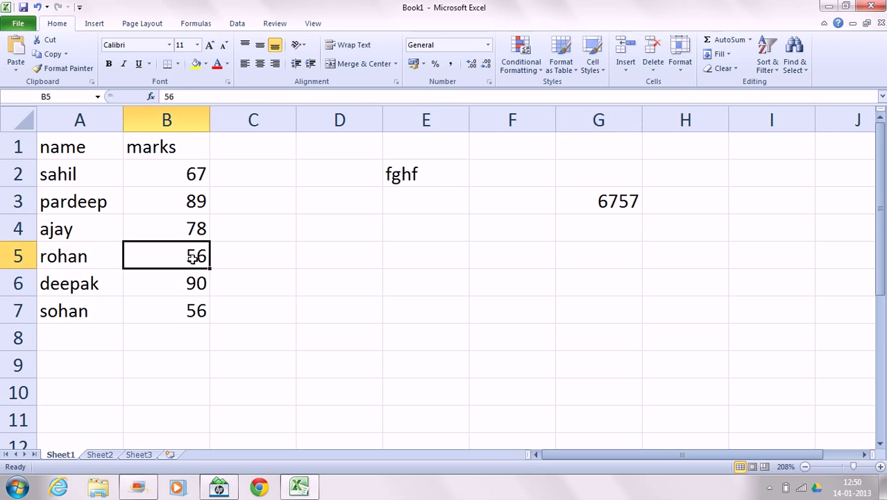
double_click(194, 258)
key("BackSpace")
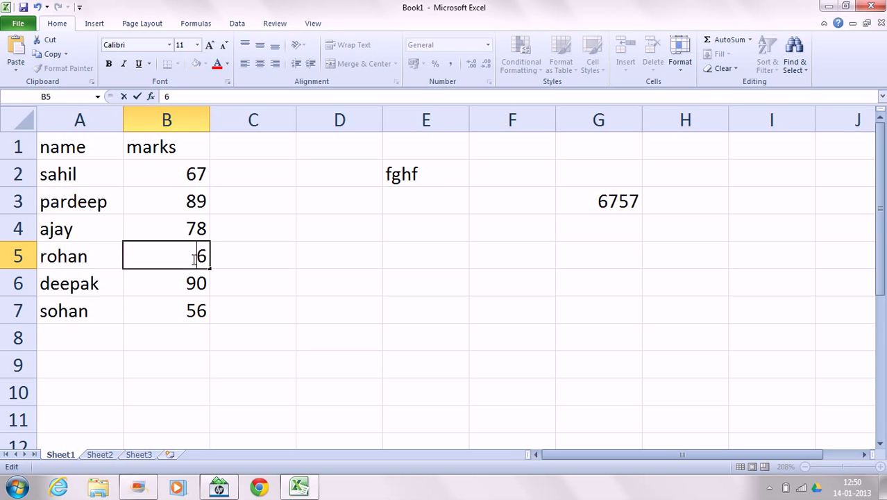
type("8")
key("Return")
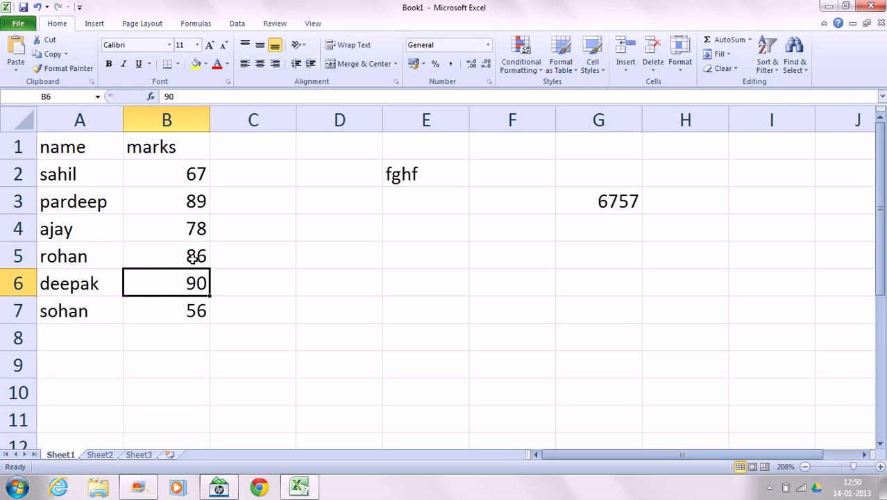
left_click(319, 249)
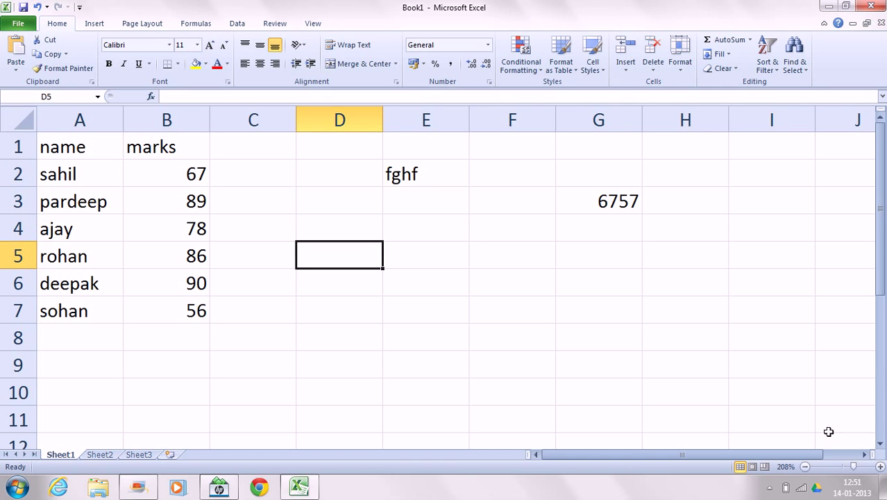
left_click(847, 473)
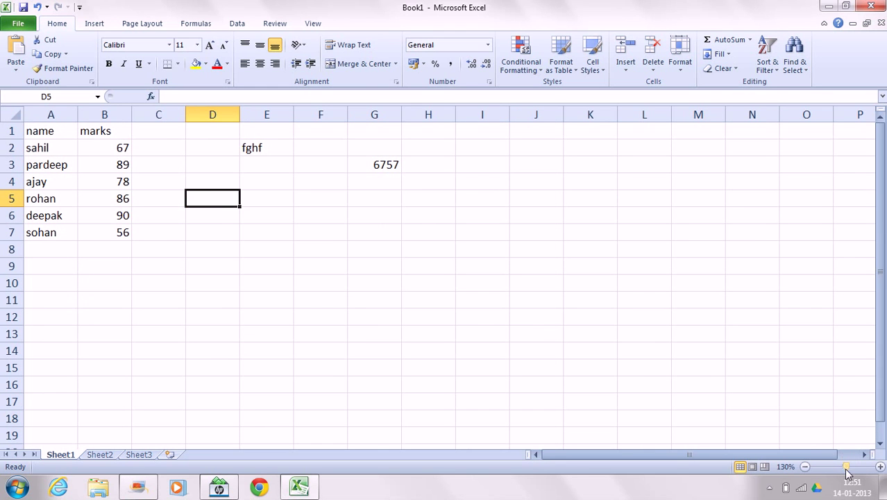
left_click(852, 472)
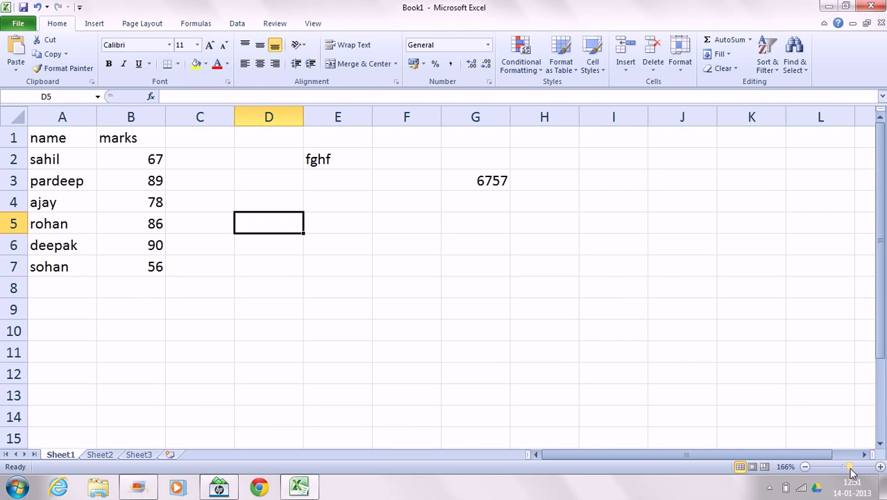
left_click(856, 472)
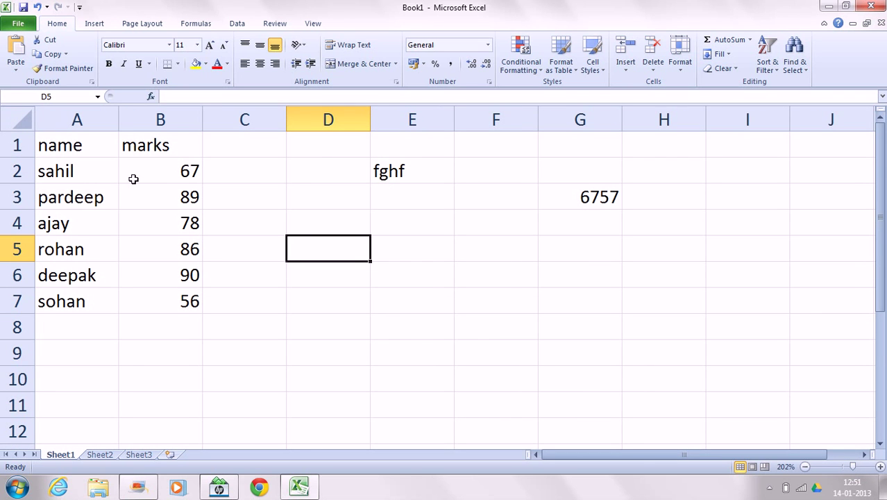
left_click_drag(76, 145, 164, 300)
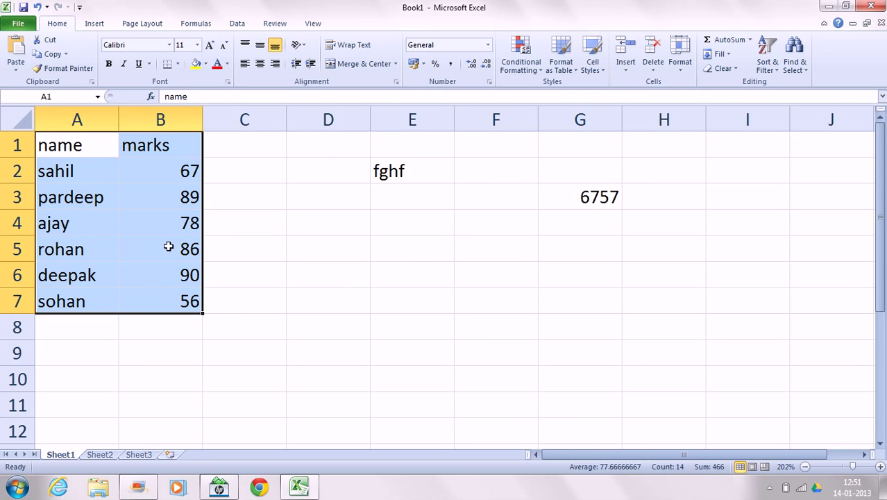
left_click(374, 254)
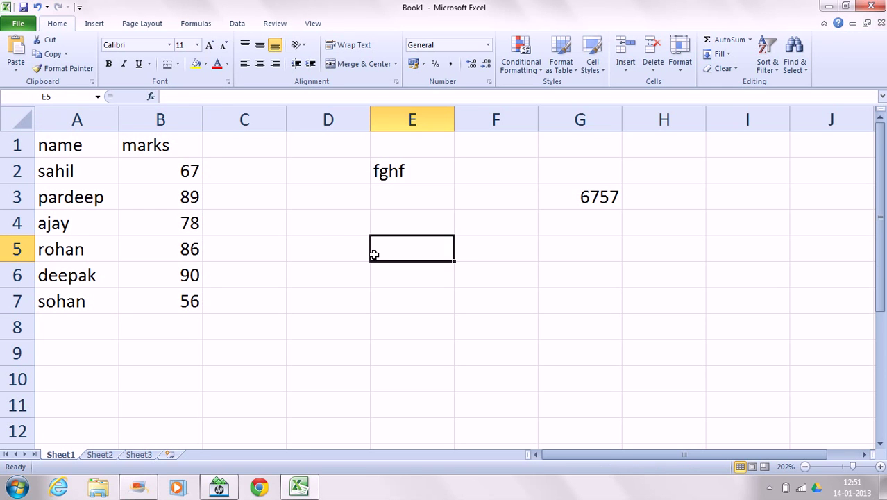
left_click(411, 192)
left_click(92, 140)
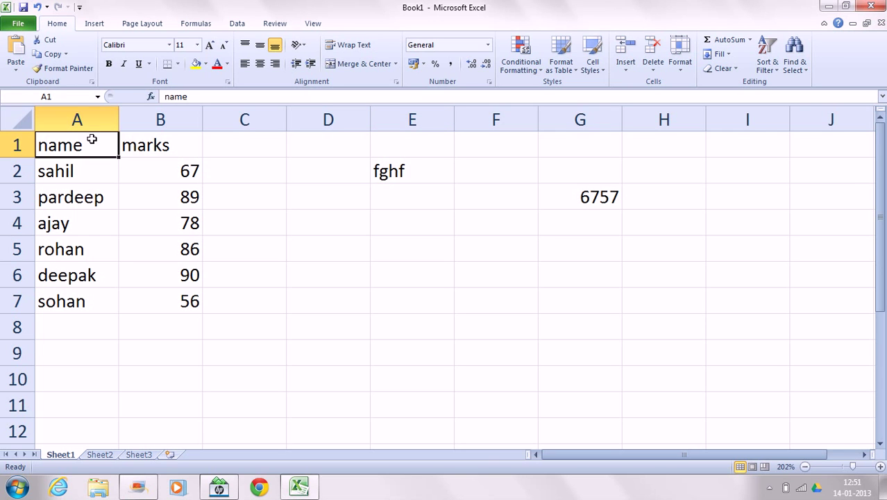
left_click(277, 173)
left_click(441, 185)
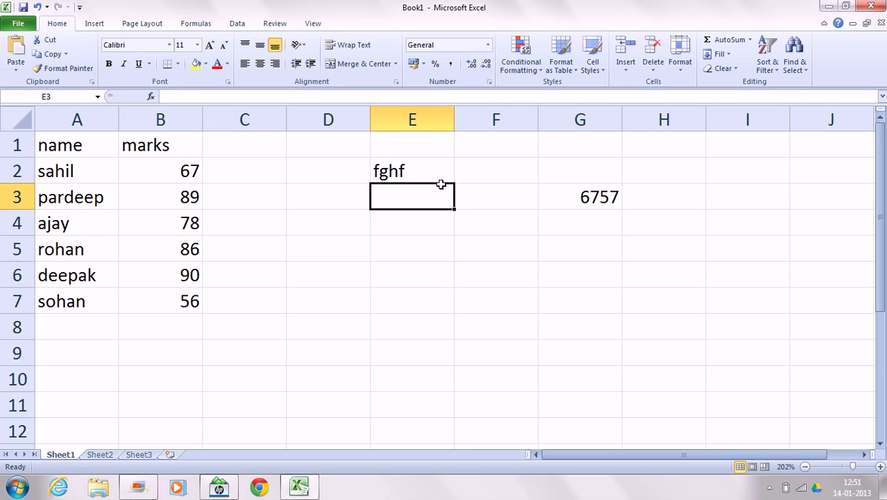
left_click(331, 170)
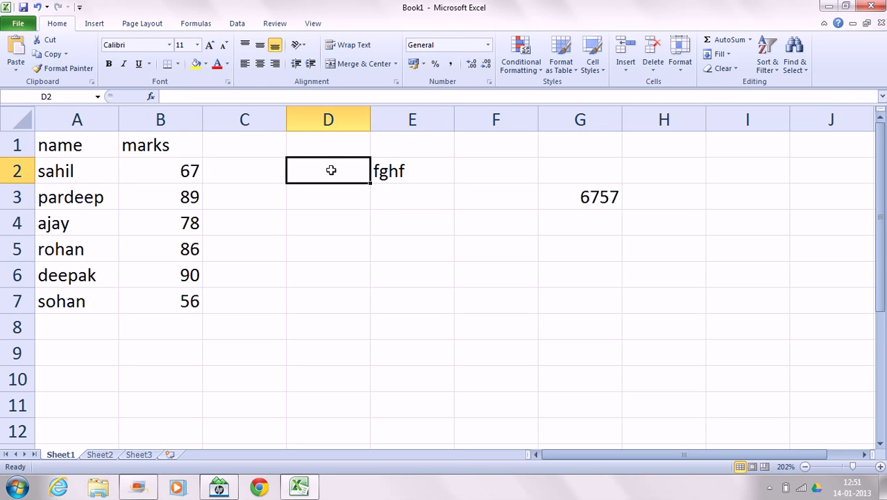
left_click(681, 73)
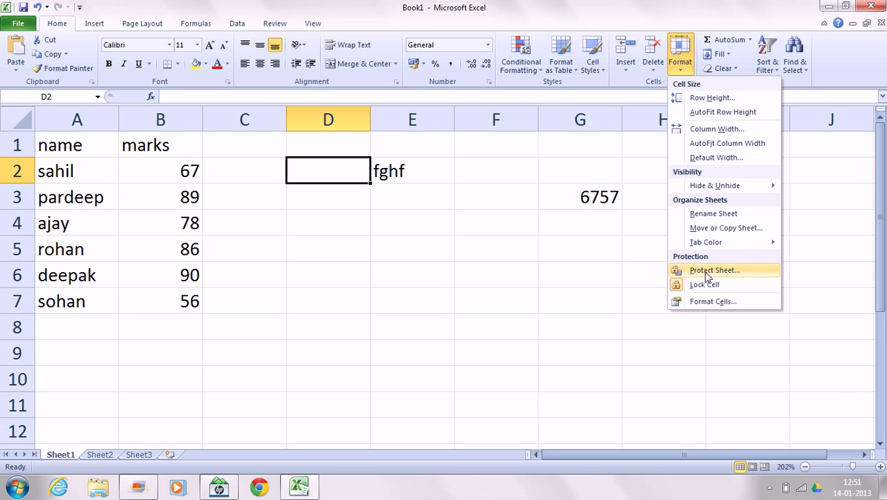
left_click(648, 256)
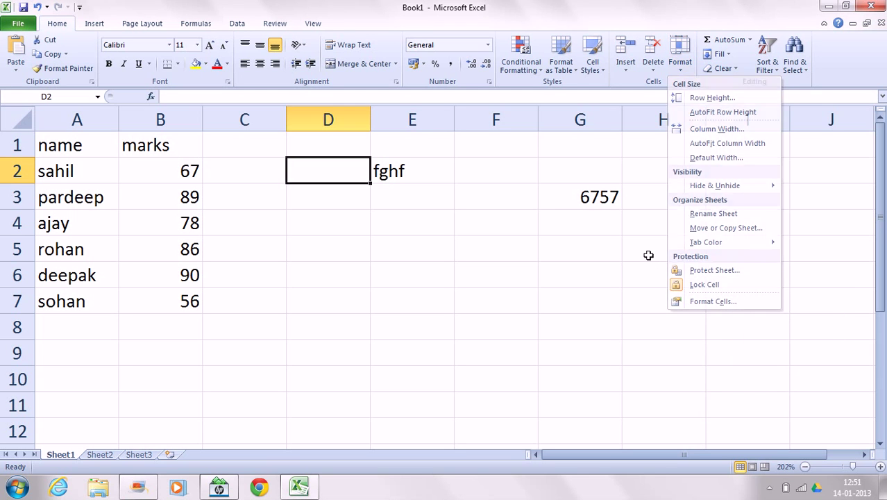
left_click(648, 255)
left_click(287, 194)
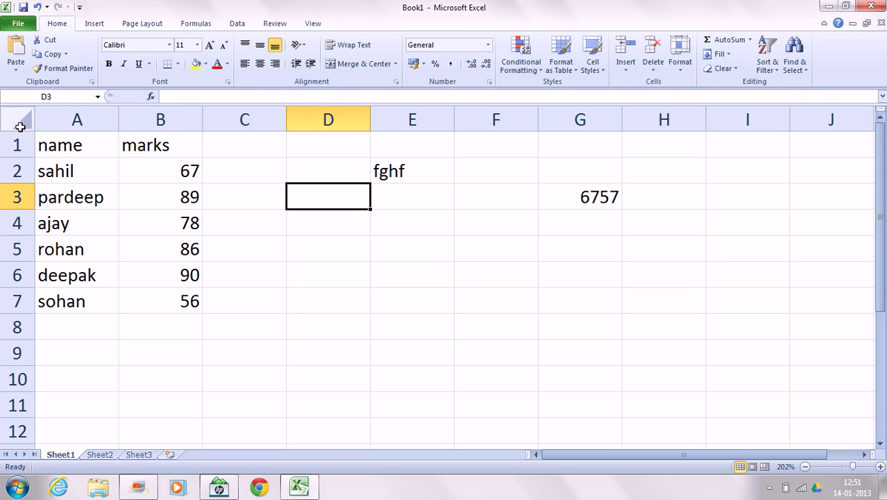
mouse_move(73, 143)
left_mouse_down()
mouse_move(168, 244)
mouse_move(169, 303)
left_mouse_up()
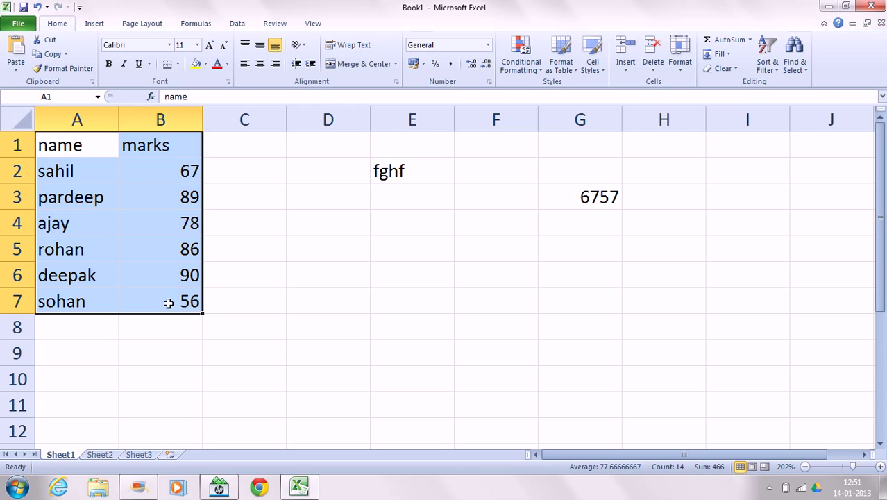
left_click(340, 244)
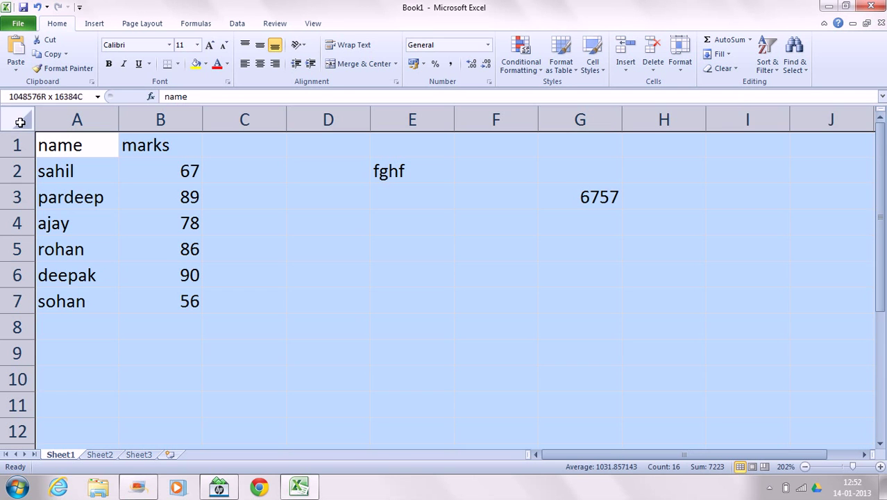
- Select the entire sheet and unlock all its cells
left_click(16, 119)
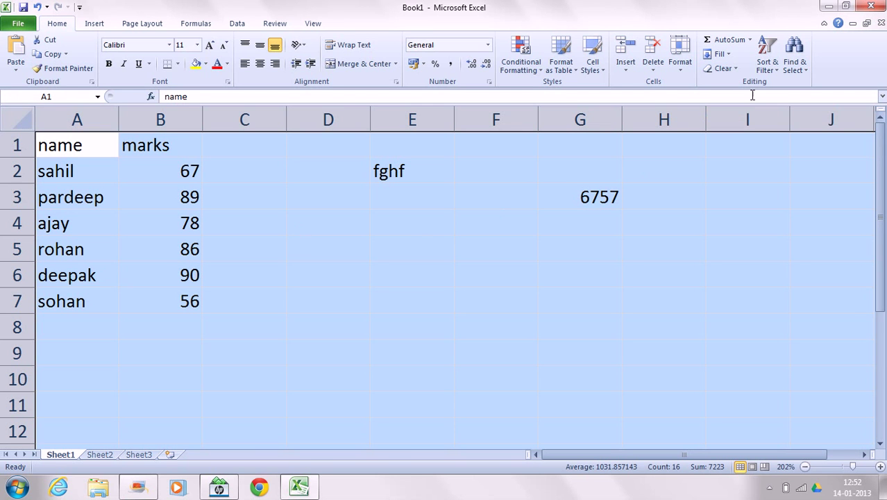
left_click(681, 73)
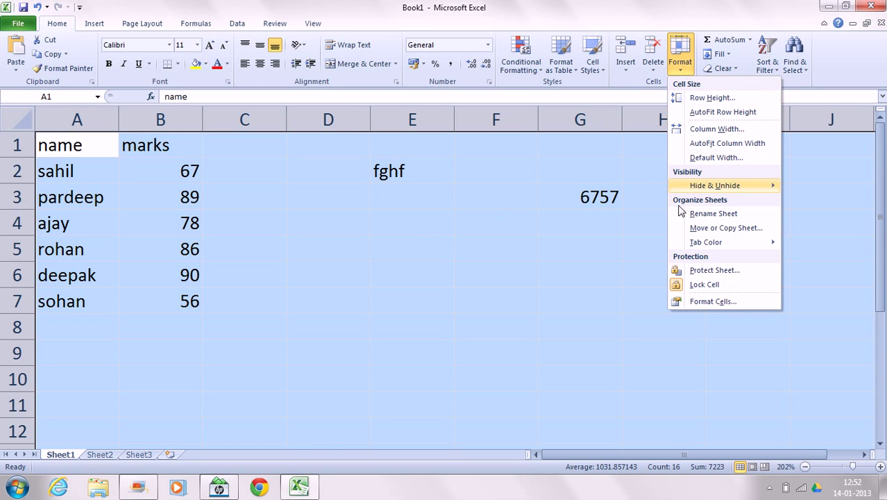
left_click(696, 290)
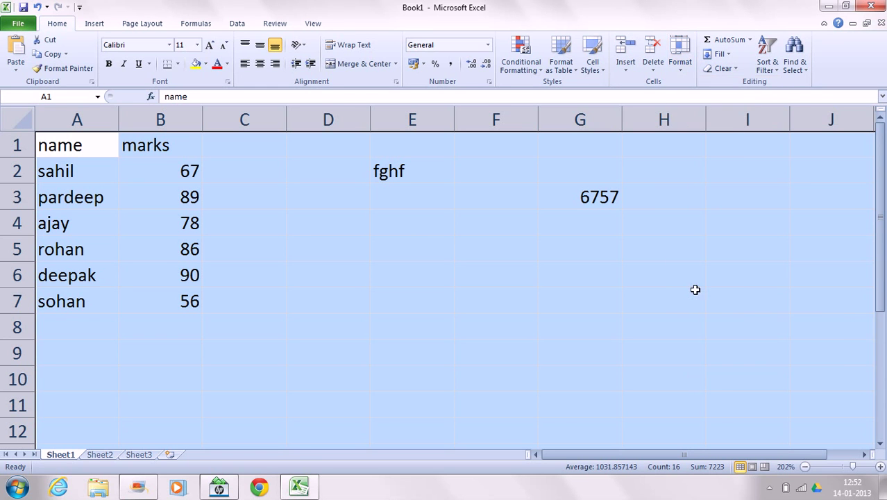
left_click(681, 70)
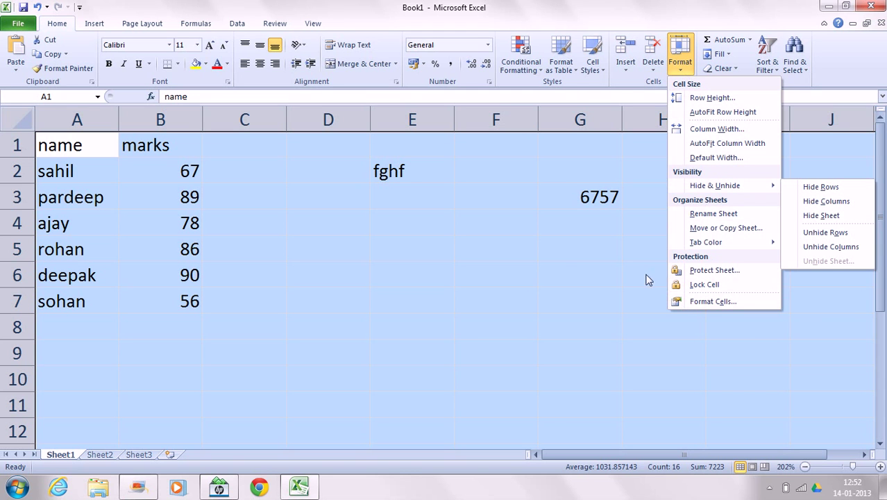
left_click(564, 274)
left_click(564, 274)
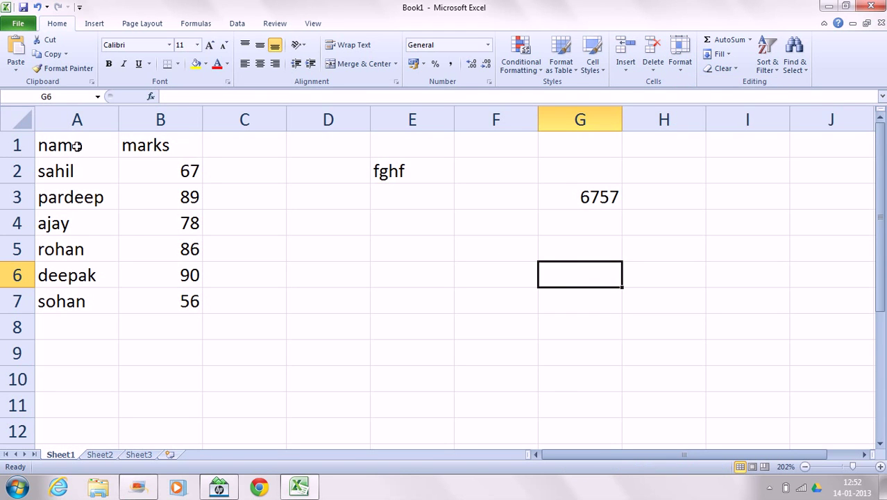
- Lock only the name and marks range A1:B7
left_click_drag(77, 146, 159, 298)
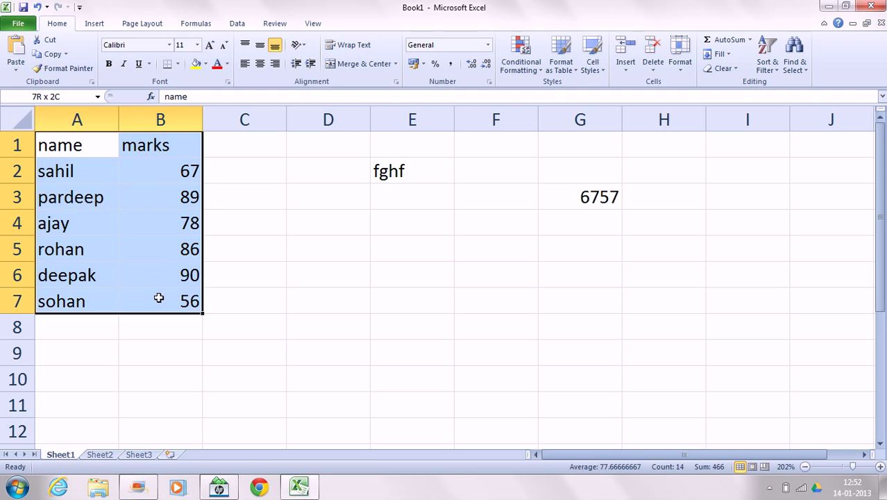
left_click(679, 70)
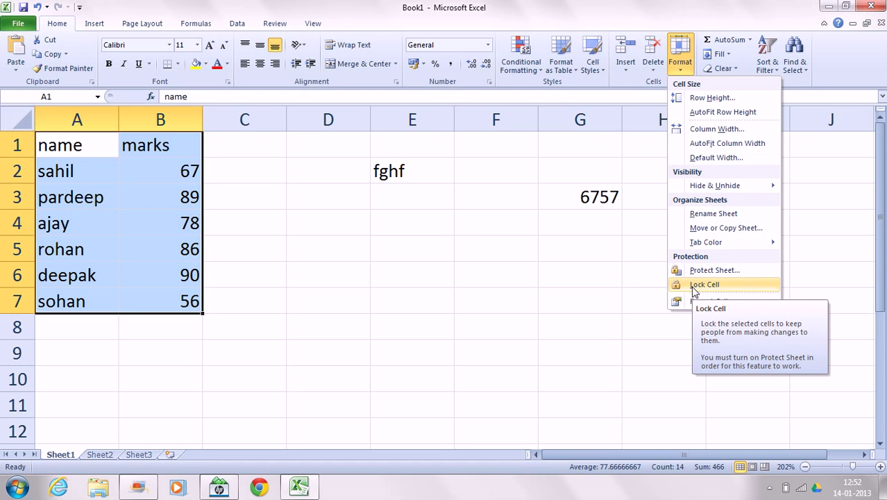
left_click(695, 287)
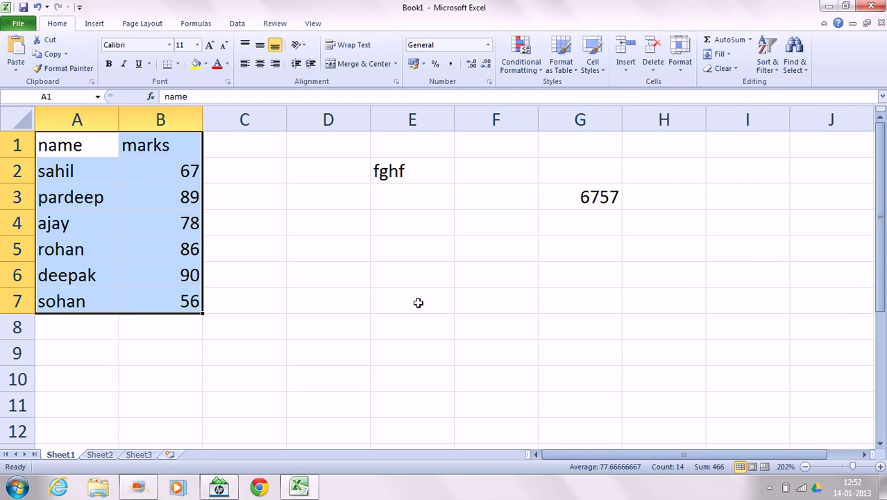
left_click(435, 299)
- Protect Sheet1 with a password again, confirming it in the second dialog
left_click(681, 70)
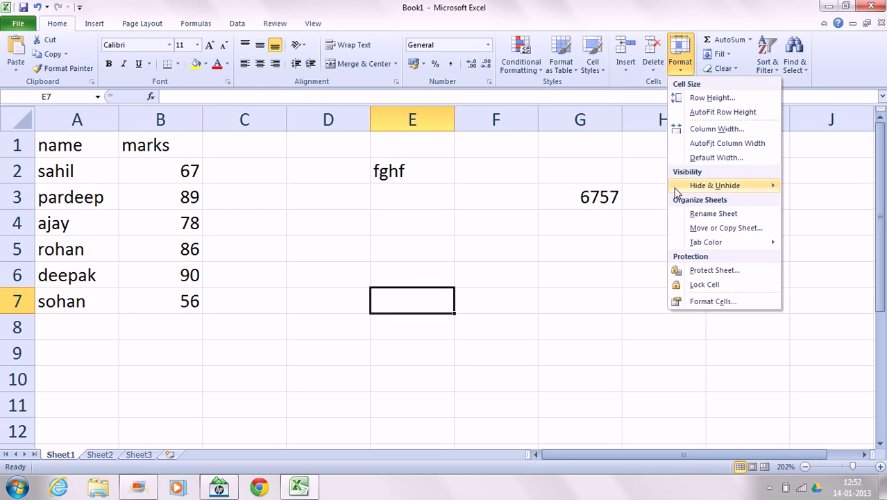
left_click(697, 273)
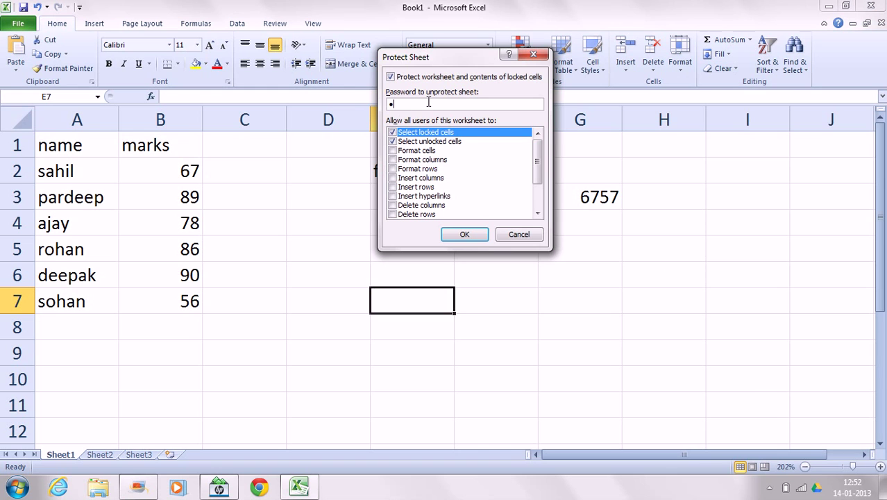
left_click(460, 235)
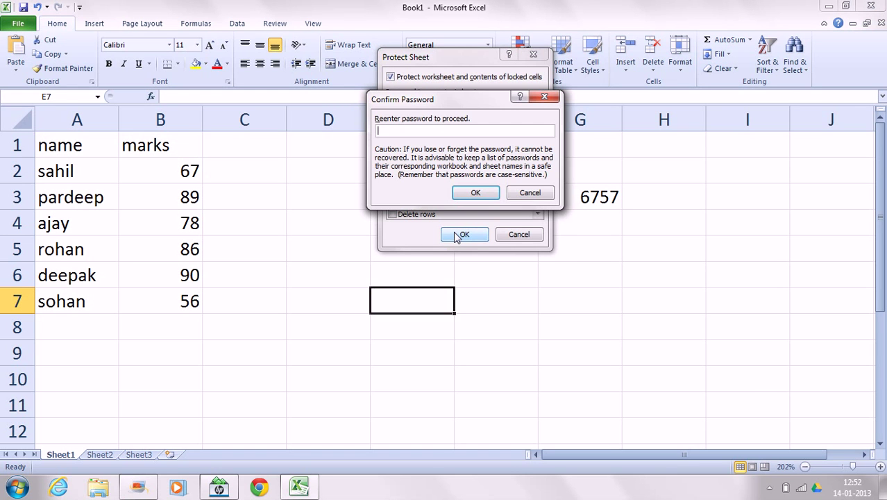
left_click(470, 192)
- Enter gfgh in E4 and fhgfgh in E5 on the protected sheet
left_click(402, 212)
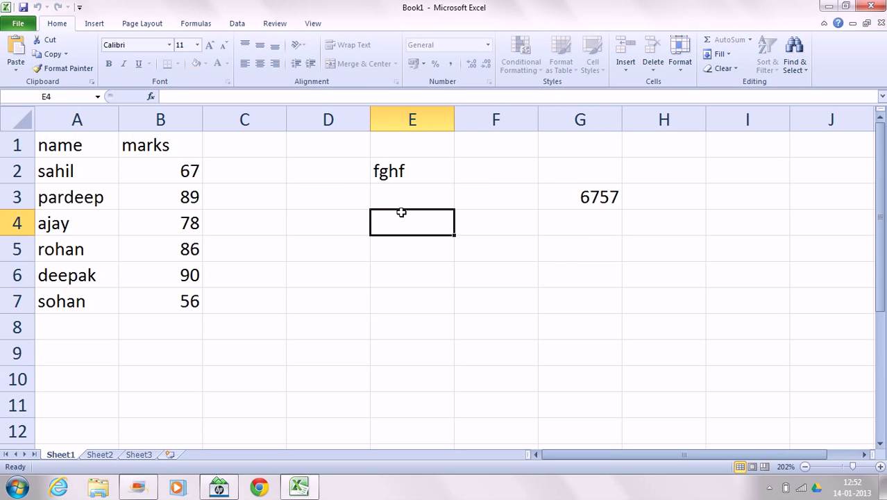
type("gfgh")
key("Return")
type("fh")
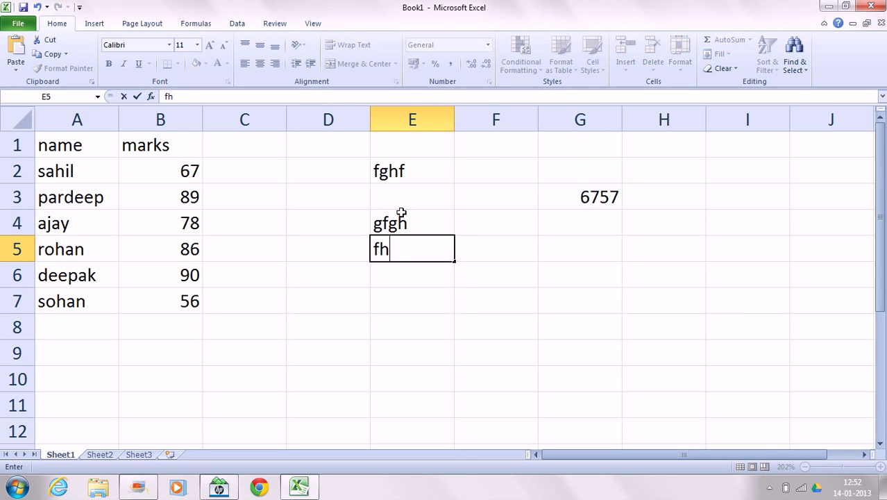
type("gfgh")
key("Return")
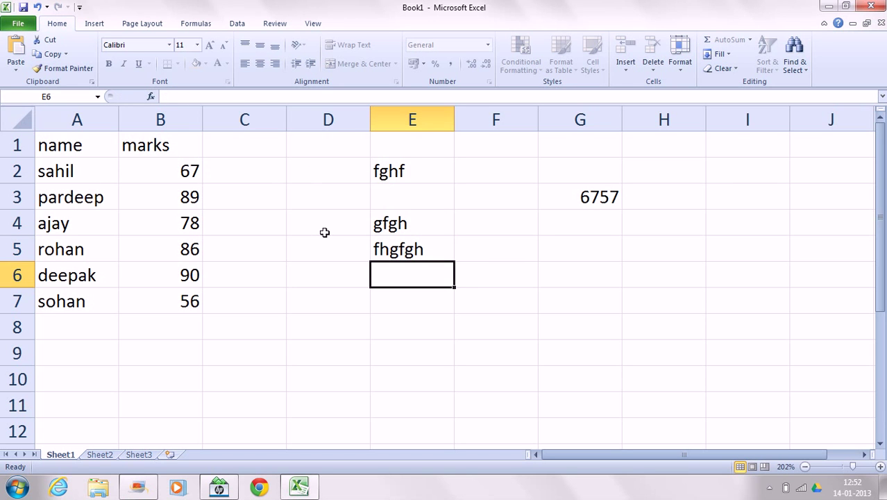
- Try editing locked cells B4 and A5, dismissing each protected-cell warning
left_click(324, 232)
left_click(189, 202)
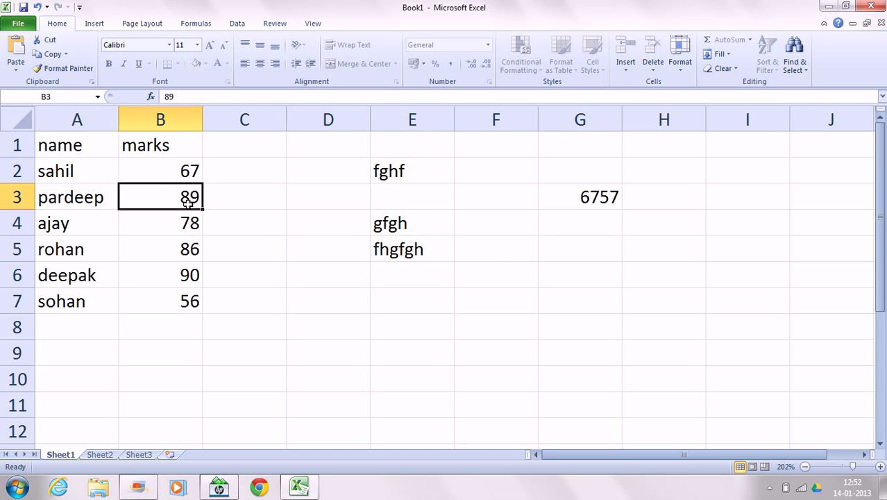
left_click(174, 229)
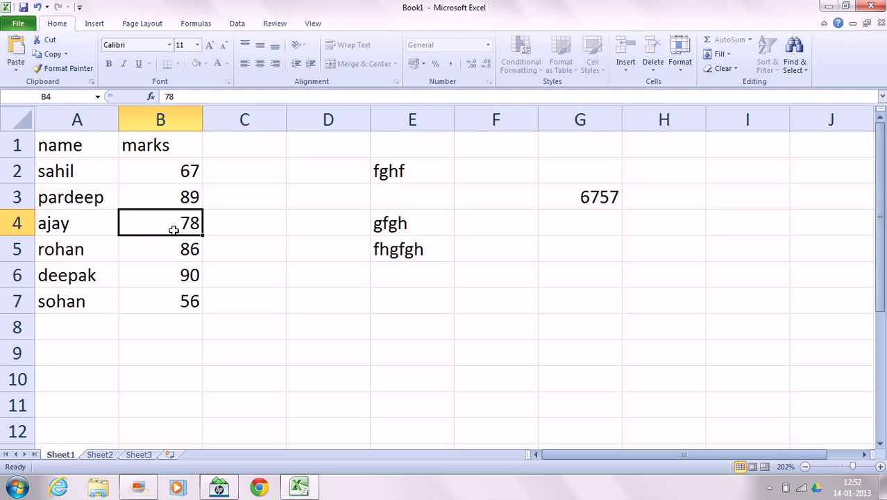
double_click(173, 230)
key("Return")
double_click(173, 229)
key("Return")
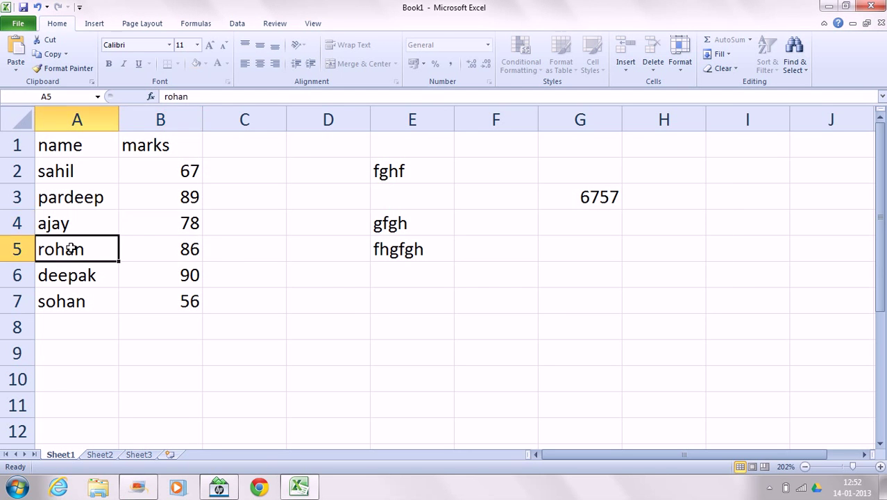
double_click(72, 250)
key("Return")
left_click(395, 228)
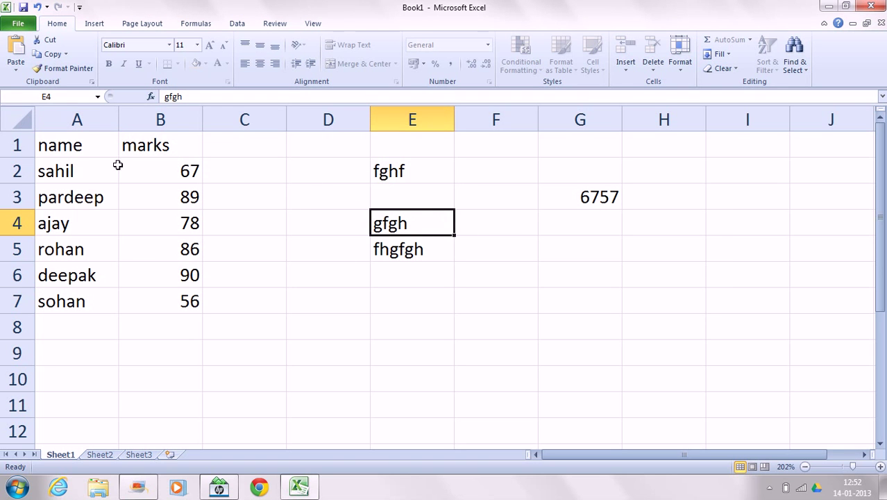
- Enter jgjgjgjgj in unlocked cell G7, then start unprotecting the sheet
mouse_move(97, 147)
left_mouse_down()
mouse_move(177, 321)
mouse_move(166, 304)
left_mouse_up()
left_click(355, 302)
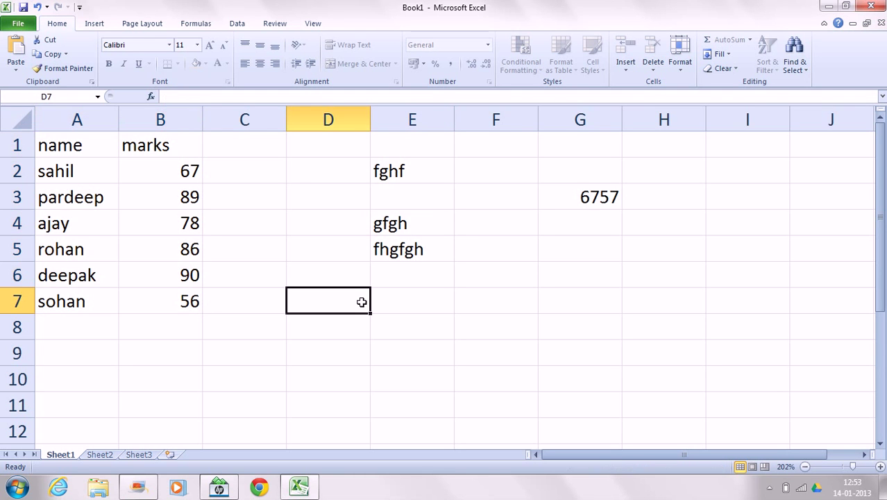
left_click(595, 289)
type("jgjgjgjgj")
key("Return")
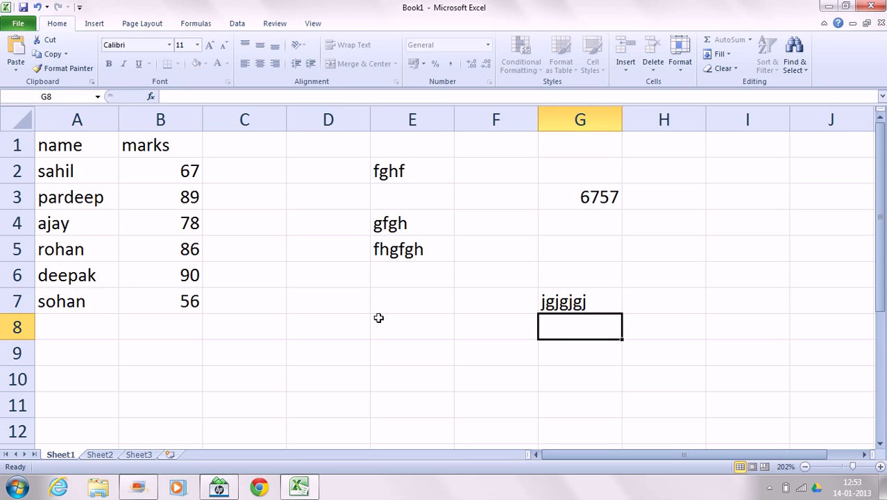
left_click(377, 318)
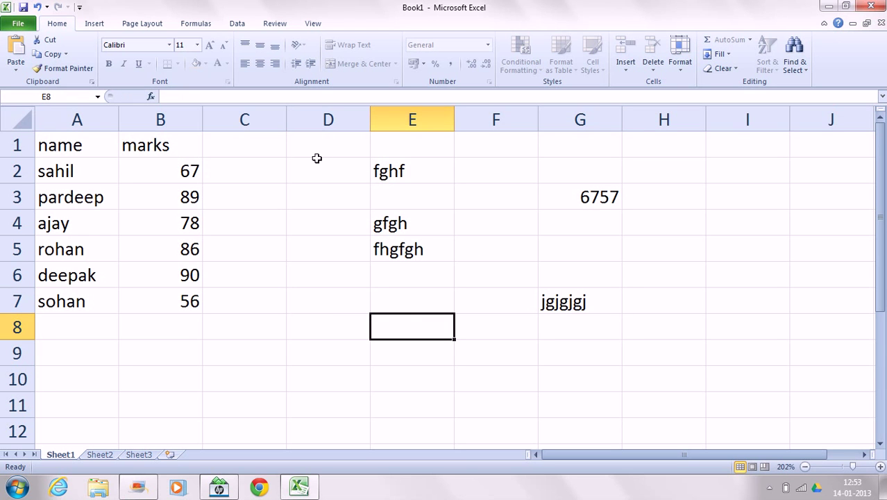
left_click(188, 420)
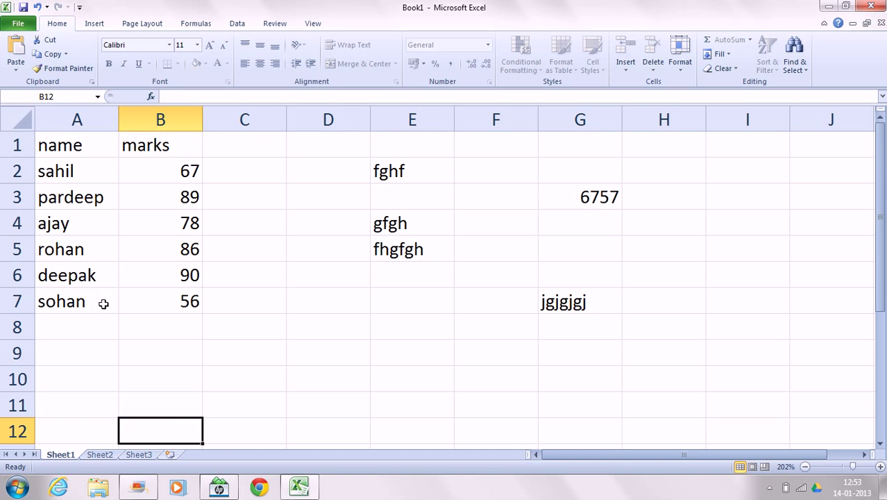
left_click(77, 139)
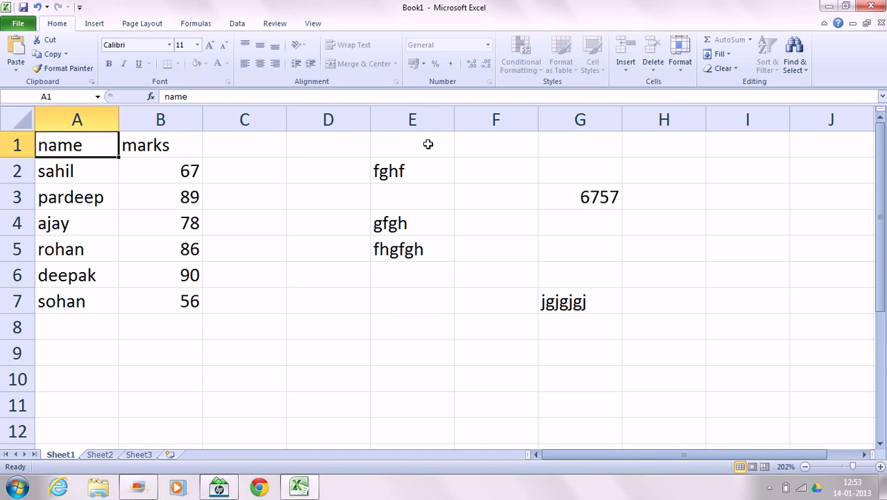
left_click(684, 68)
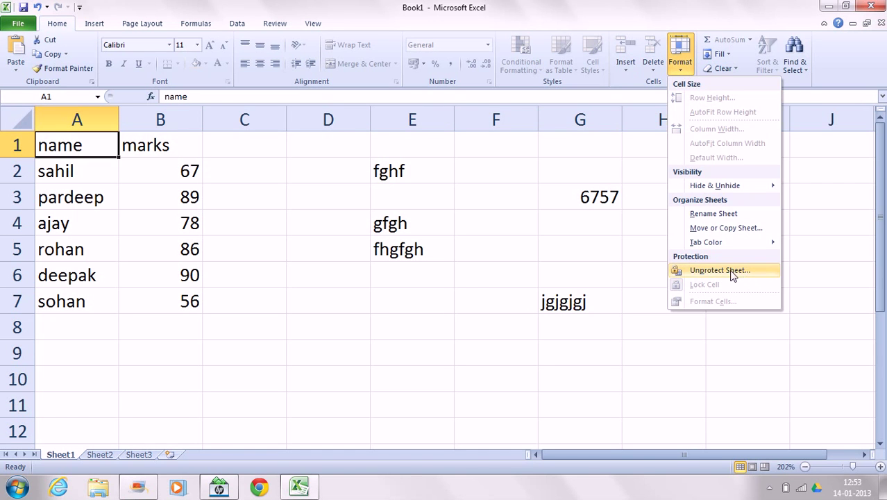
left_click(722, 270)
- Unprotect the sheet with its password and change Sohan's mark in B7 from 56 to 66
left_click(467, 167)
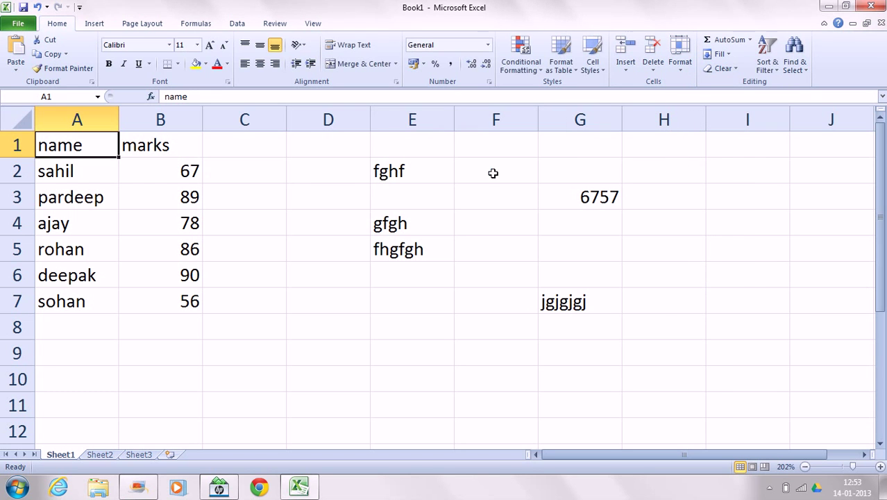
left_click(323, 214)
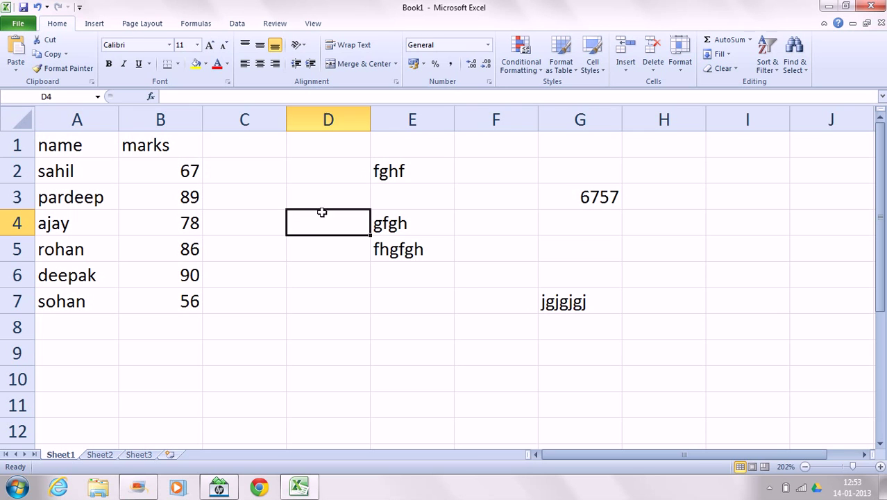
double_click(175, 301)
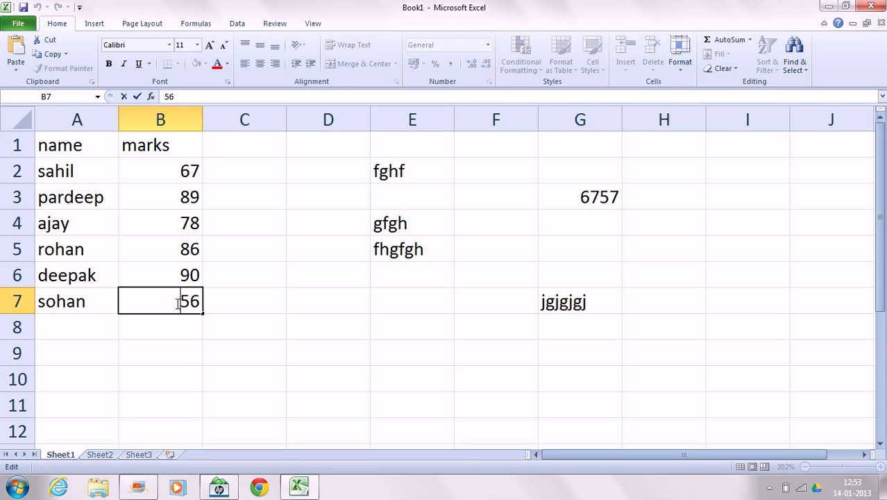
key("Delete")
type("6")
key("Return")
left_click(316, 281)
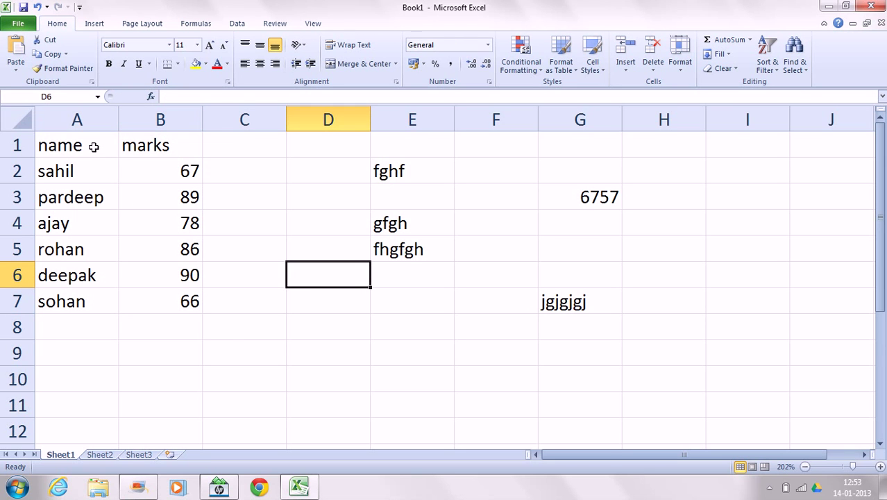
- Select and then deselect the name and marks range A1:B7 twice
left_click_drag(92, 146, 155, 303)
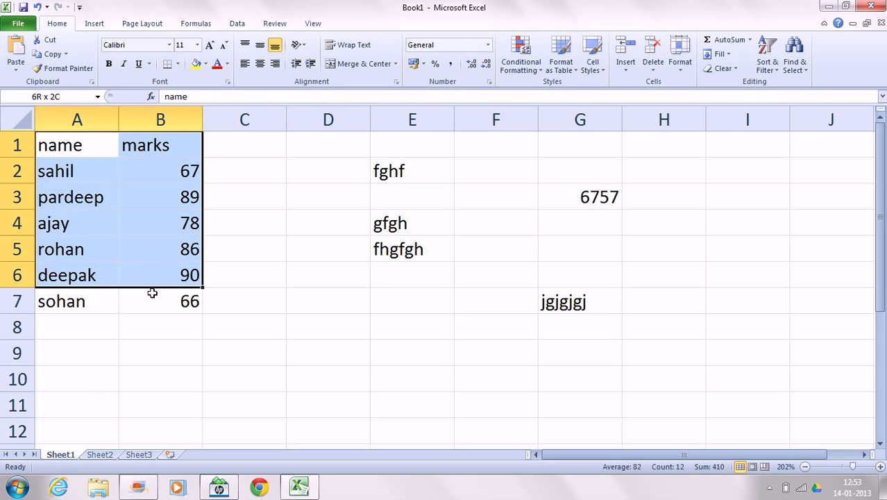
left_click(278, 309)
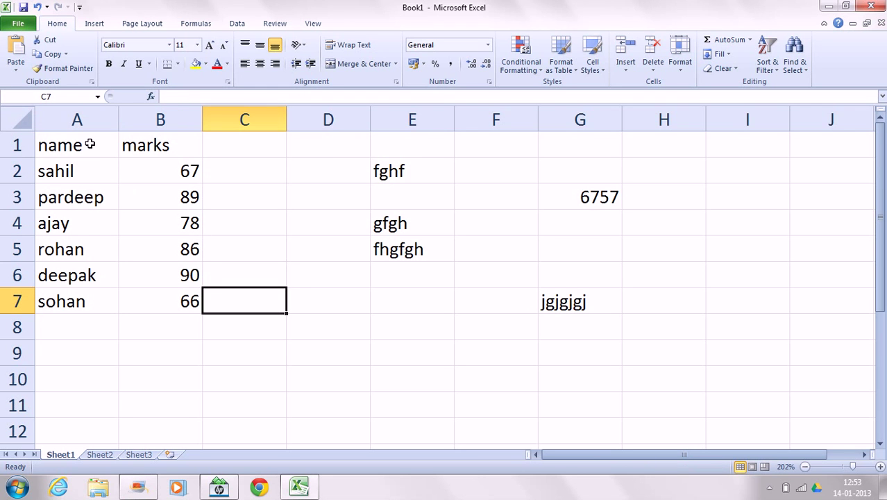
left_click_drag(89, 143, 179, 298)
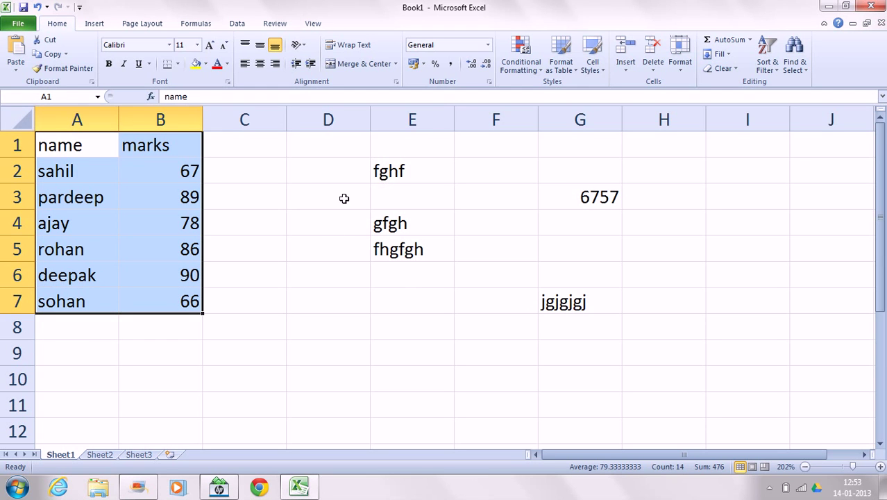
left_click(340, 334)
- Select the whole sheet, toggle Lock Cell for every cell, then reselect A1:B7
left_click(23, 124)
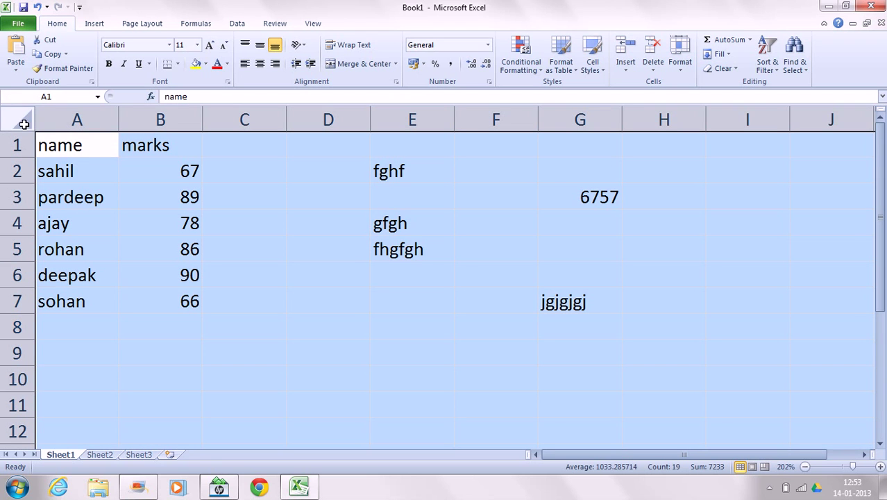
left_click(680, 69)
mouse_move(706, 242)
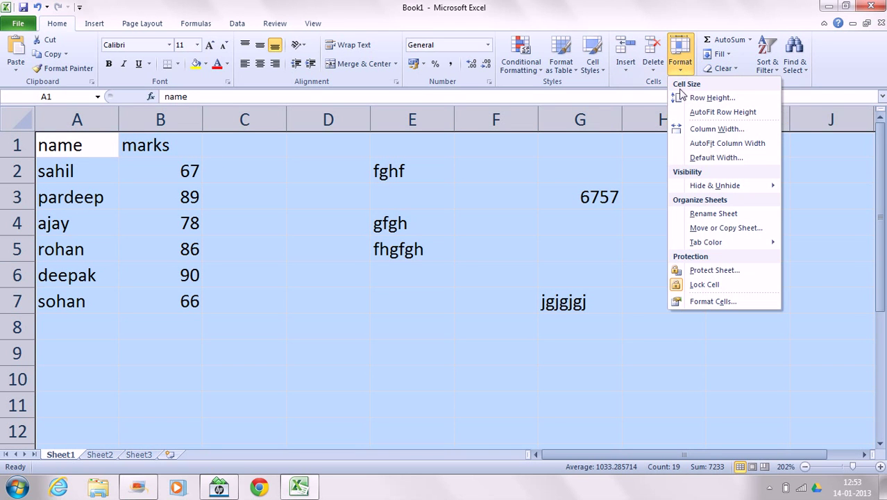
left_click(705, 285)
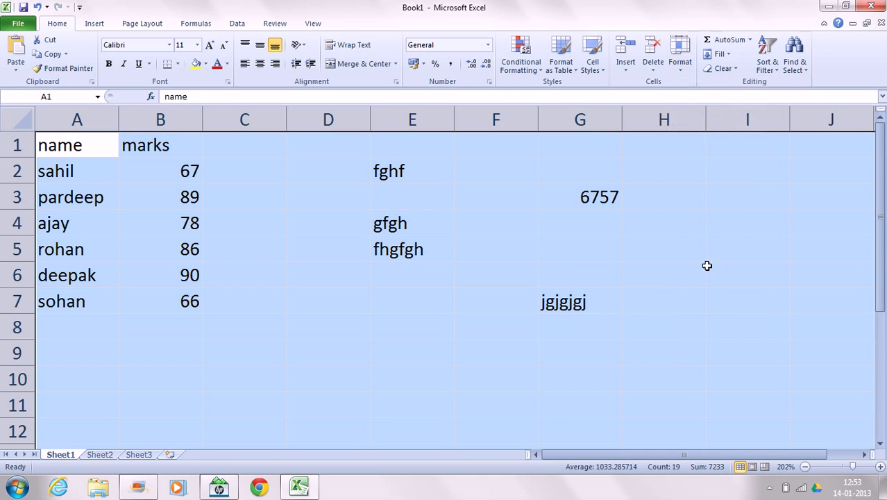
left_click(680, 66)
left_click(697, 285)
left_click(533, 275)
left_click(357, 310)
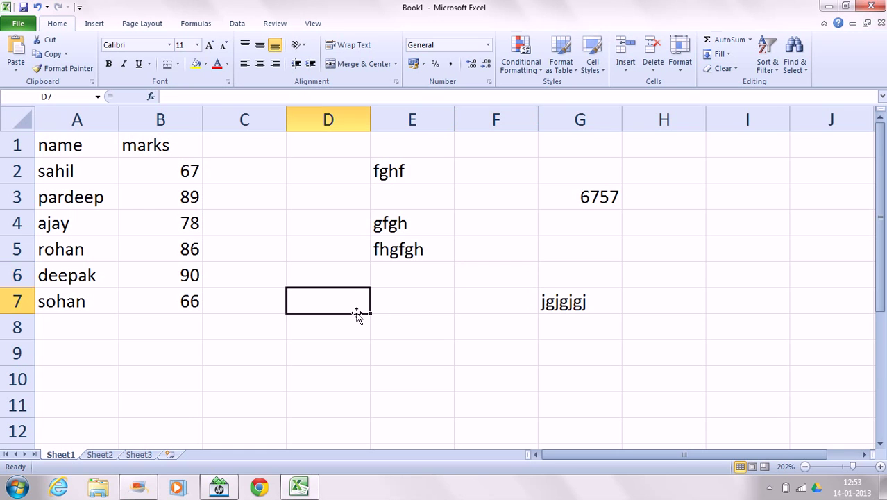
left_click(679, 63)
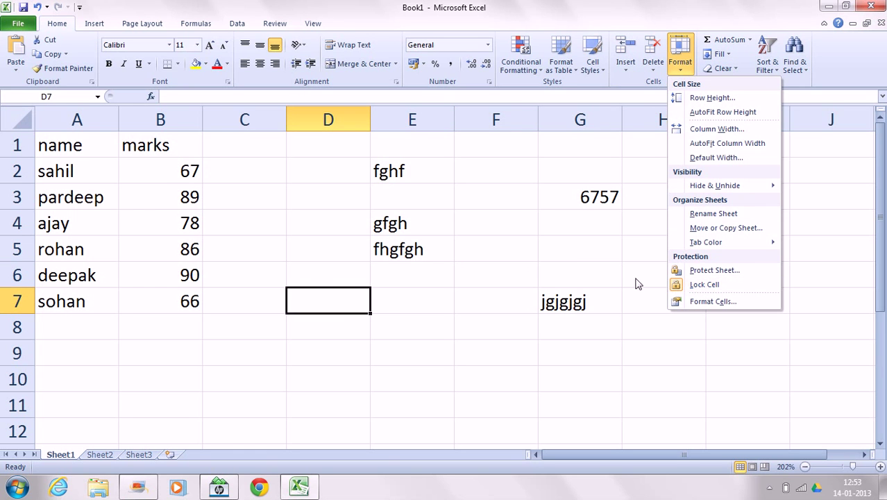
left_click(543, 283)
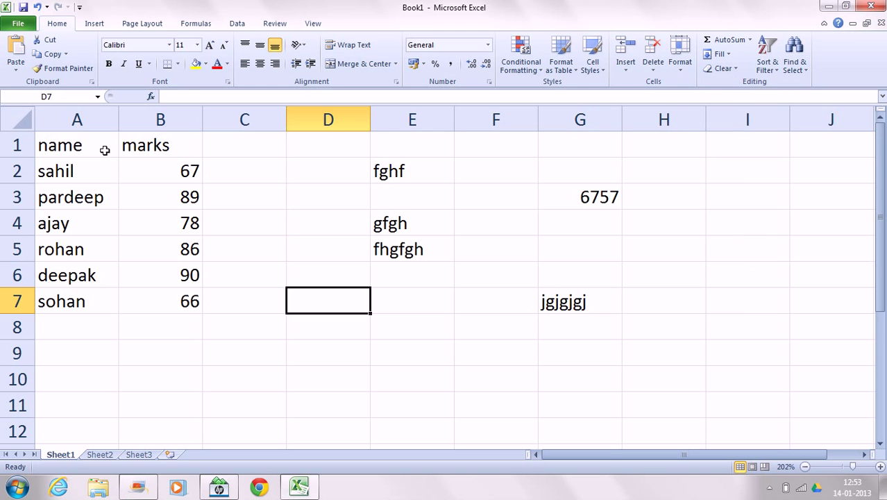
left_click_drag(105, 145, 176, 300)
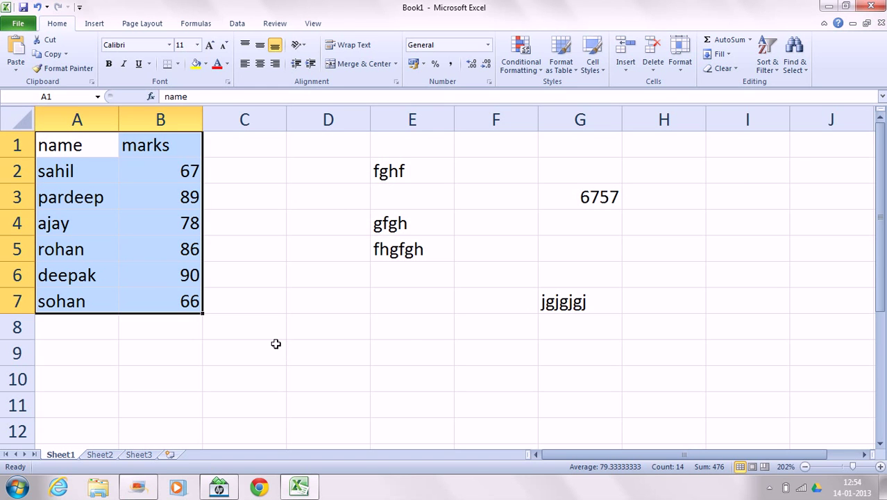
- Toggle Lock Cell on the name and marks range A1:B7
left_click(683, 76)
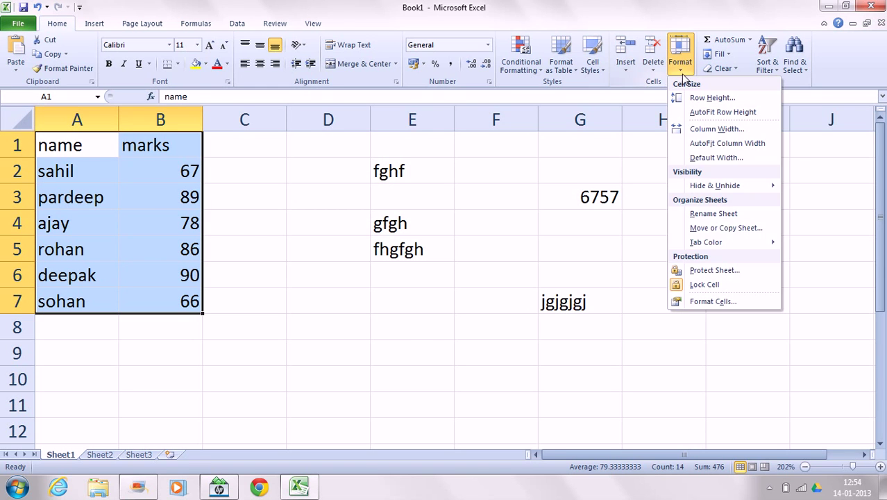
left_click(698, 292)
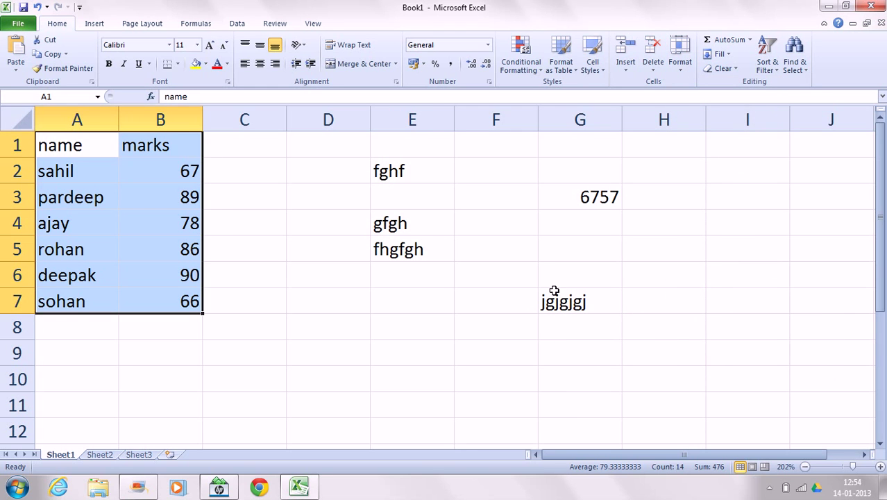
left_click(525, 282)
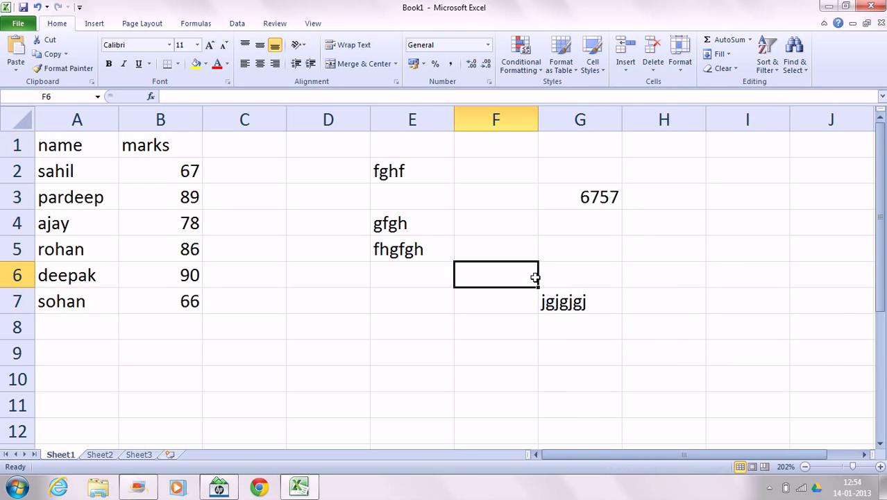
- Protect Sheet1 with a password, confirming it when asked
left_click(680, 79)
left_click(695, 272)
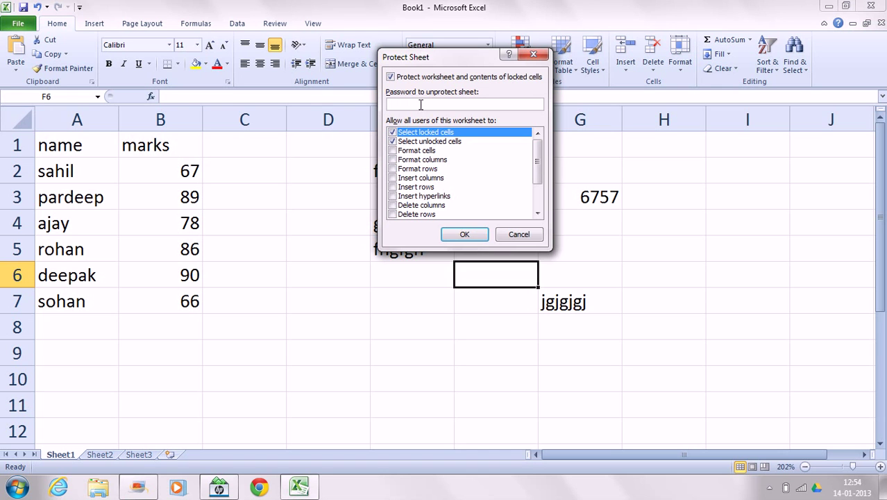
left_click(465, 234)
key("Return")
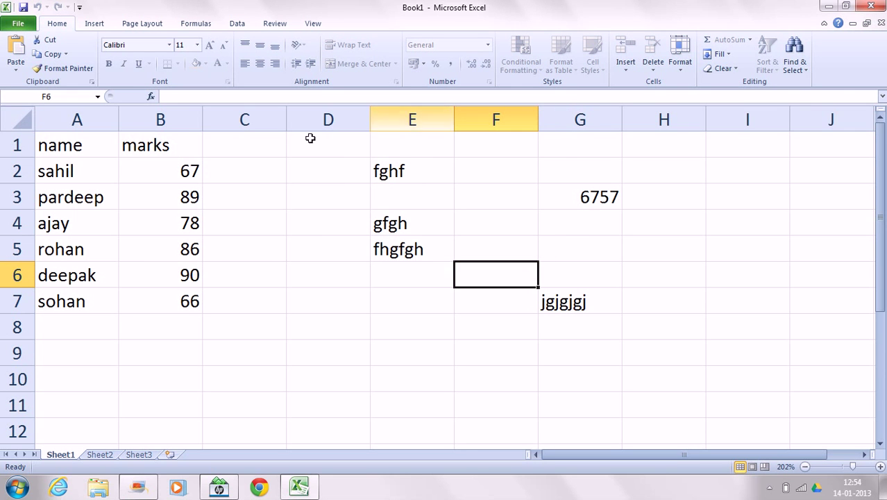
- Try editing D2, dismiss the protection warning, and change B4's mark from 78 to 88
left_click(287, 170)
double_click(288, 171)
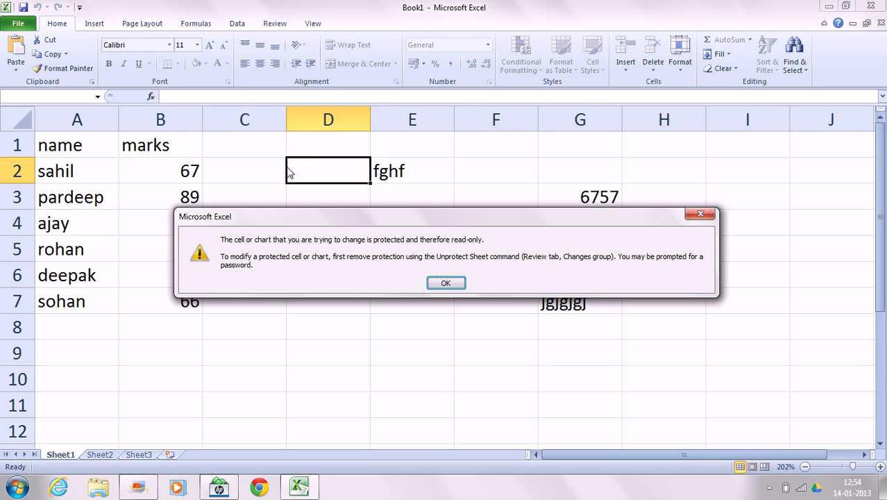
left_click(441, 281)
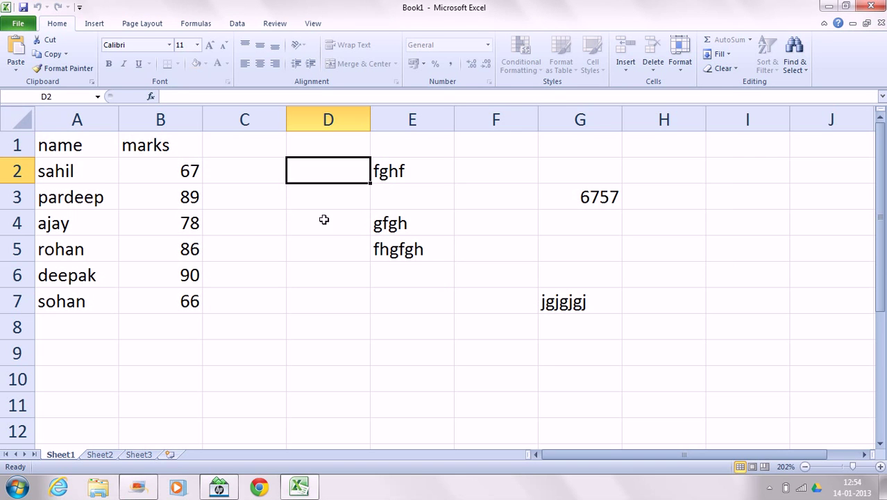
double_click(191, 223)
key("BackSpace")
type("8")
key("Return")
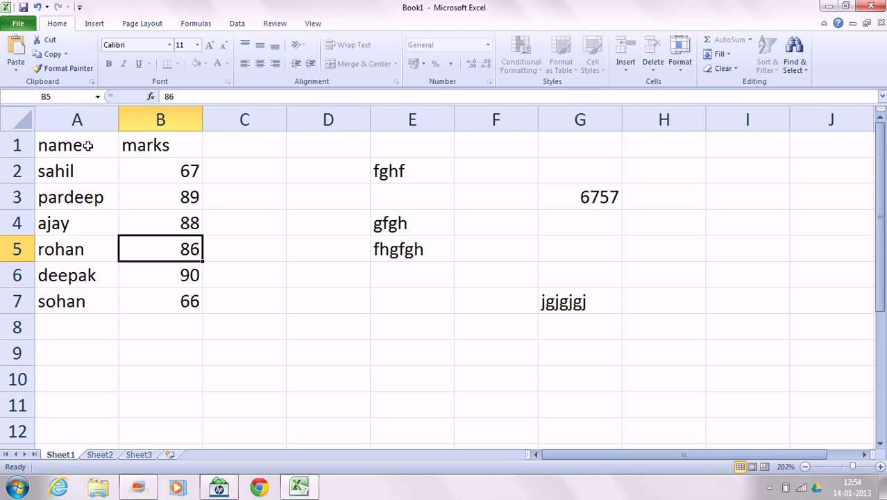
- Select and deselect A1:B7, then move to empty cell H3 and open Format
left_click_drag(88, 146, 156, 306)
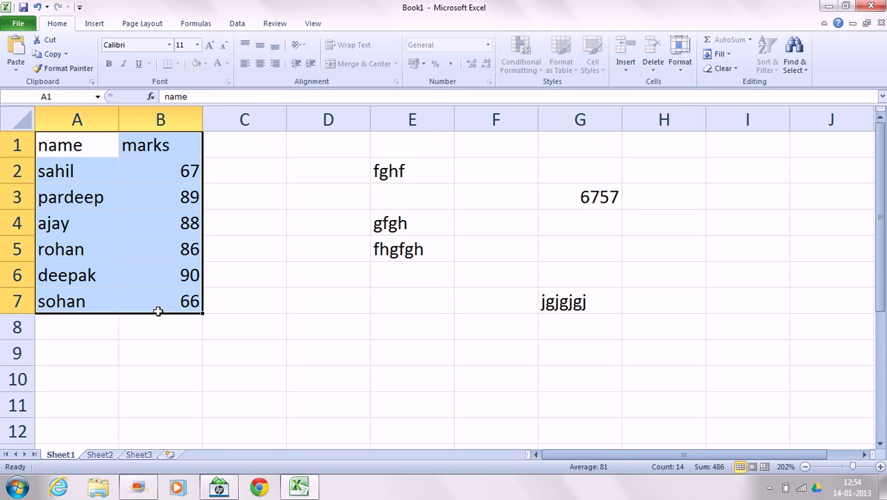
left_click(343, 271)
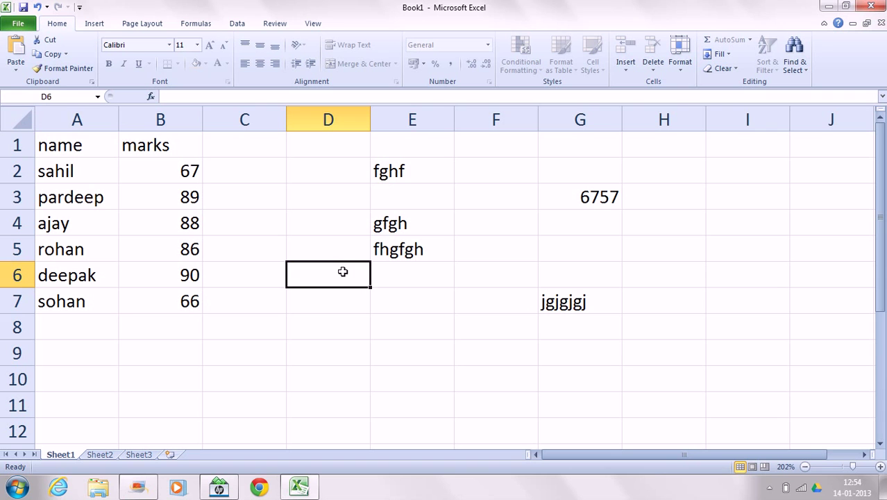
left_click(647, 193)
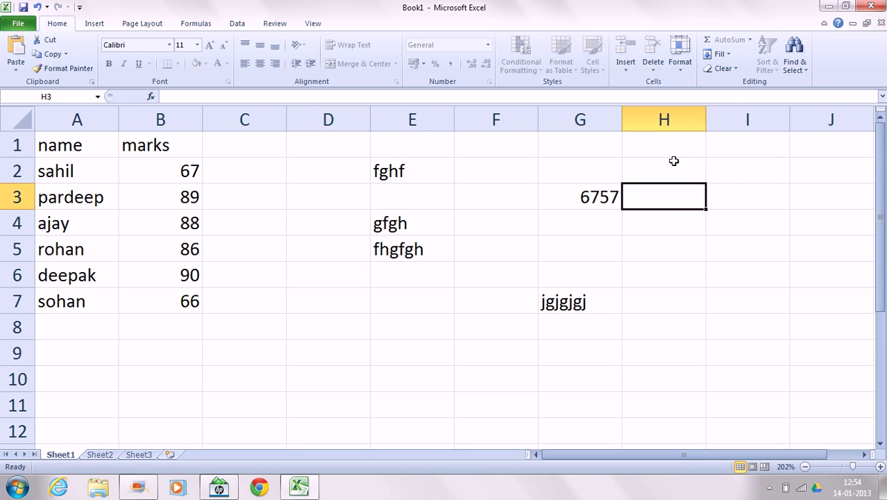
left_click(681, 76)
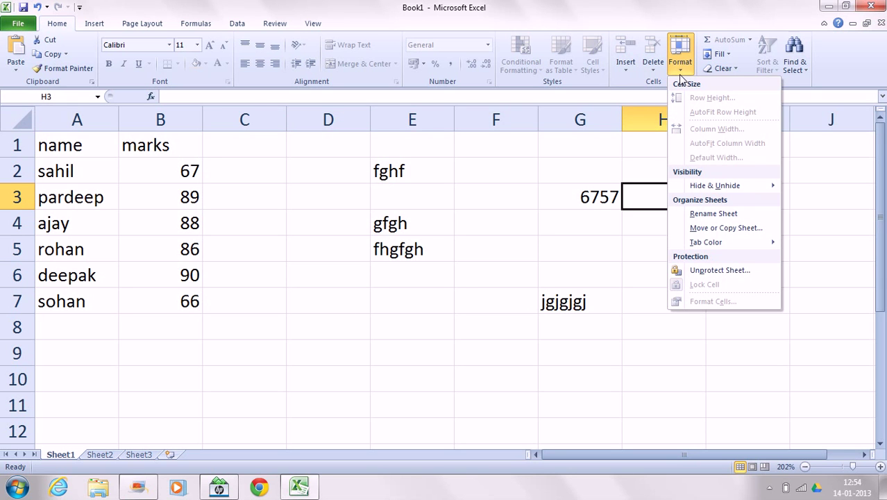
- Unprotect Sheet1 by entering its password under Format > Unprotect Sheet
left_click(680, 77)
left_click(679, 75)
left_click(718, 271)
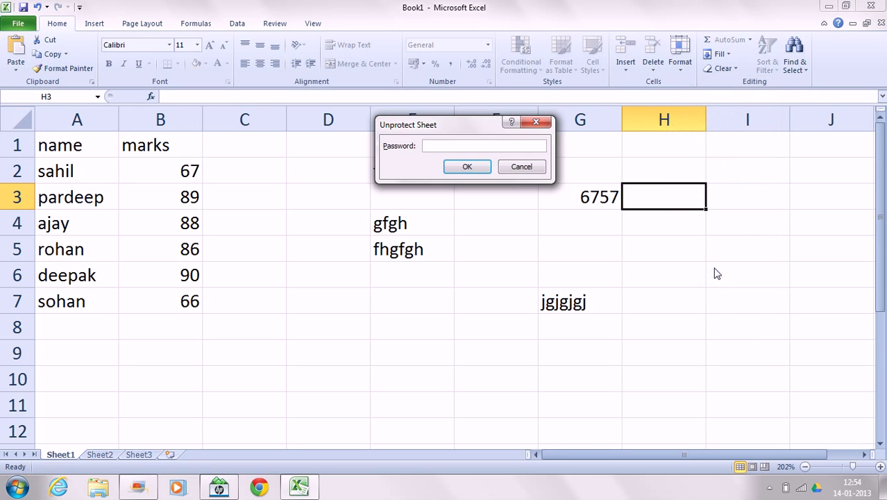
key("Return")
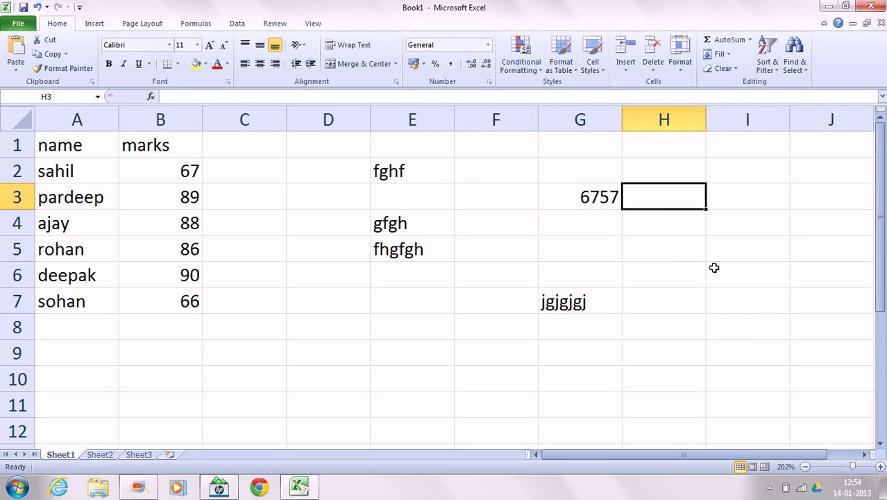
- Check that B2 is editable and enter the text gjhg in cell D2
double_click(191, 171)
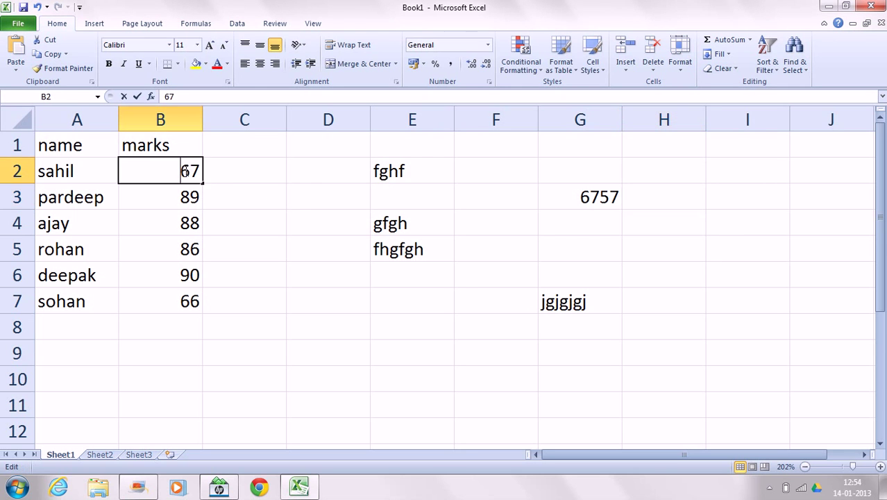
left_click(304, 178)
type("gjhg")
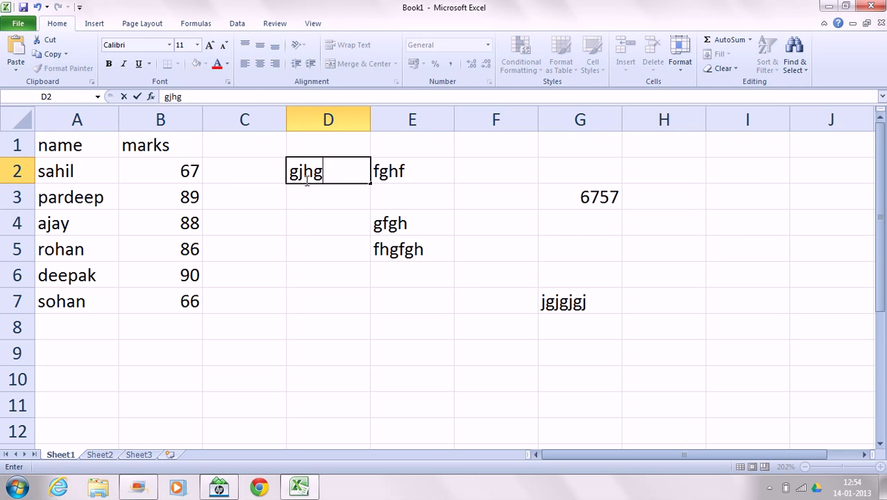
left_click(304, 265)
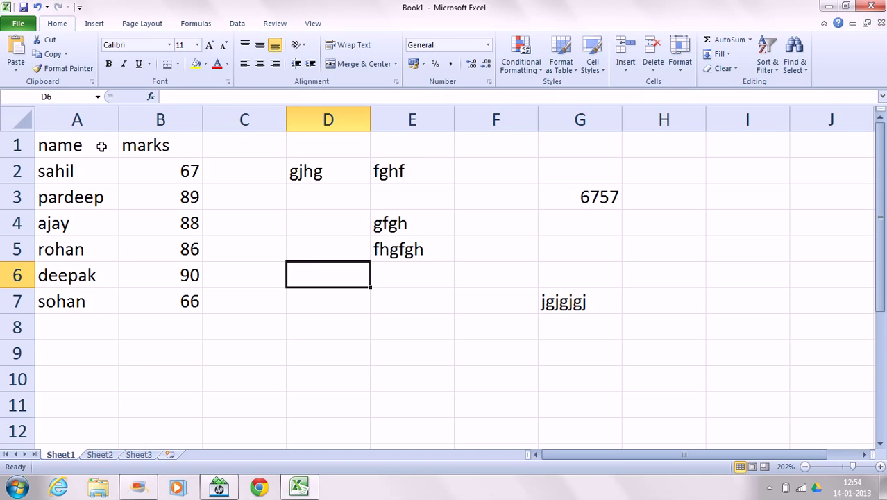
- Select the name and marks table, then clear the selection onto C9
left_click_drag(101, 146, 173, 301)
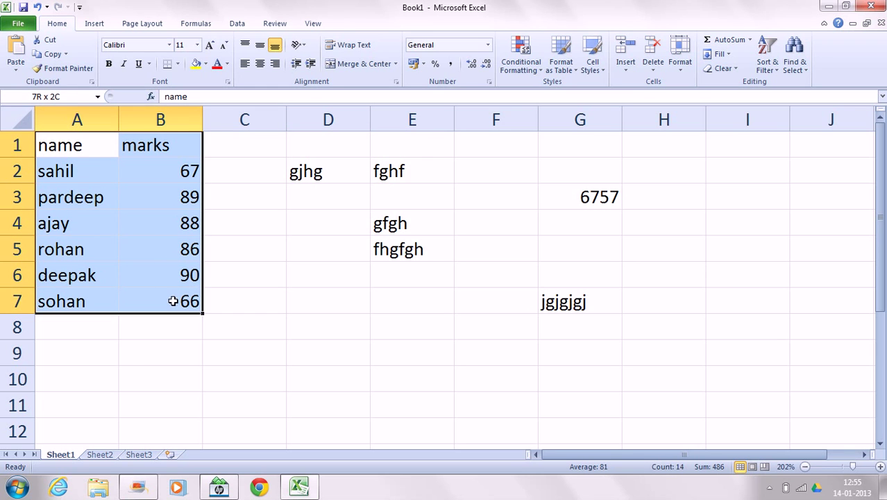
left_click(354, 282)
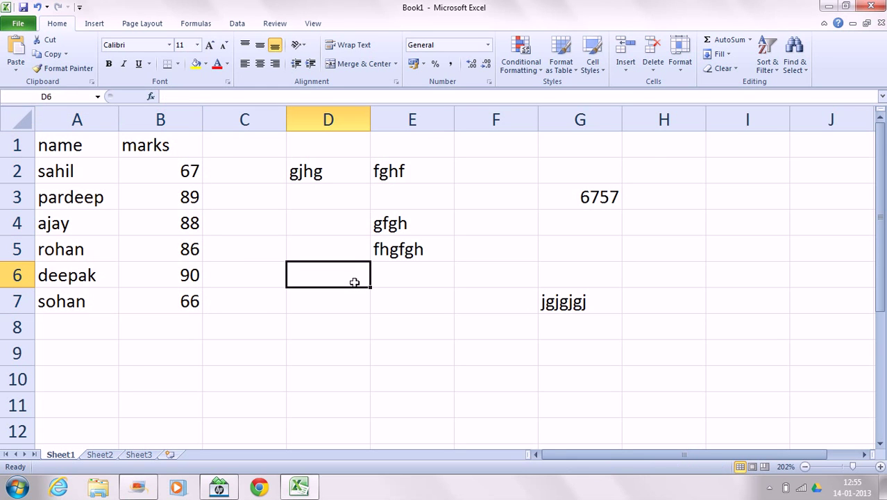
mouse_move(95, 148)
left_mouse_down()
mouse_move(197, 304)
mouse_move(340, 308)
left_mouse_up()
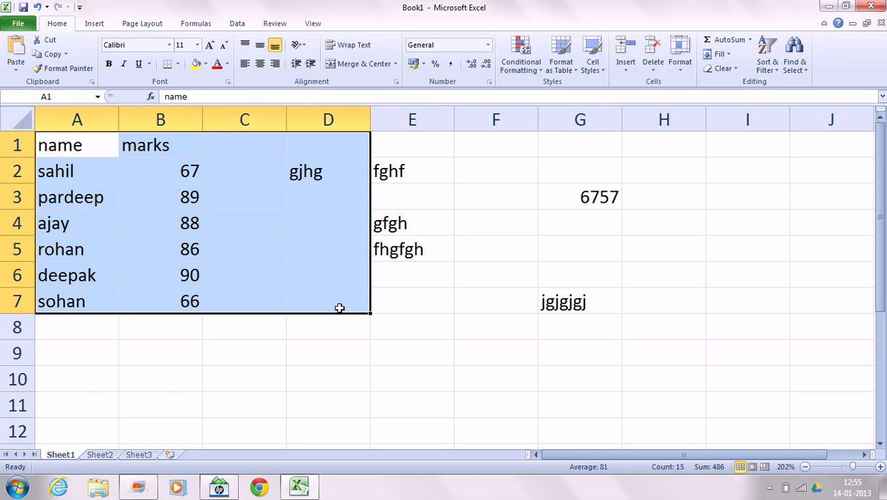
left_click(274, 360)
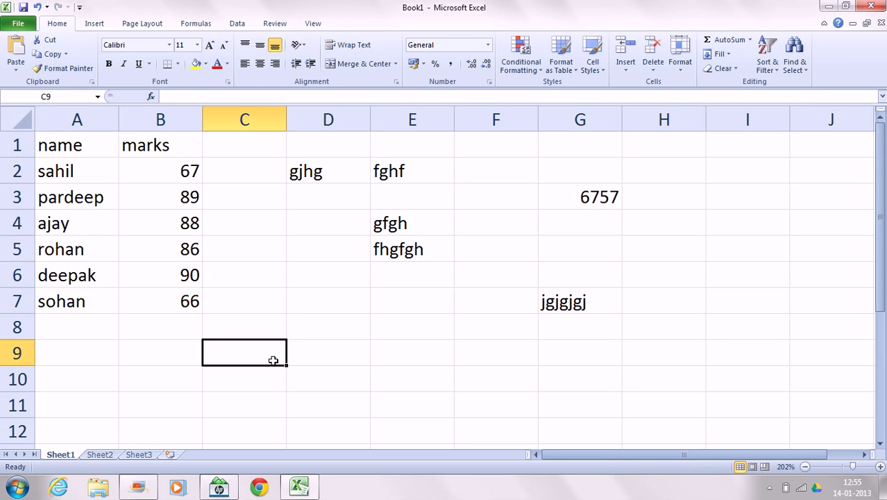